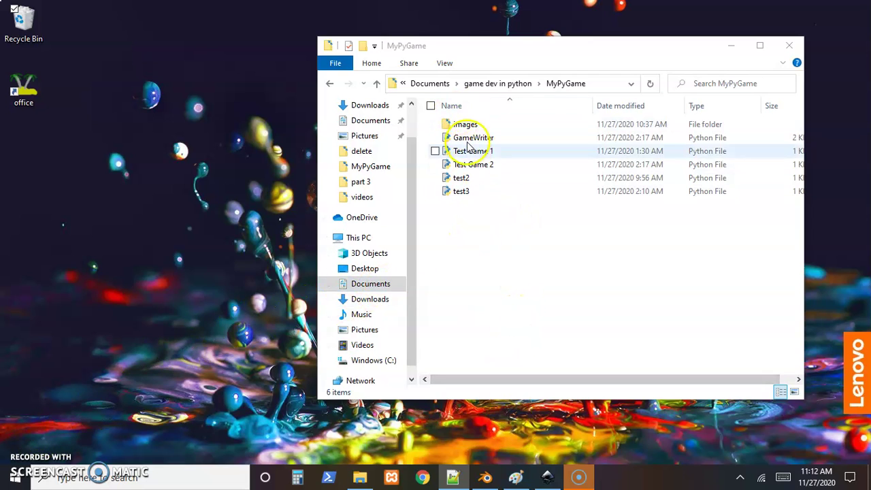
Switch from the MyPyGame folder to the blank New document 1 Inkscape window.
left_click(547, 477)
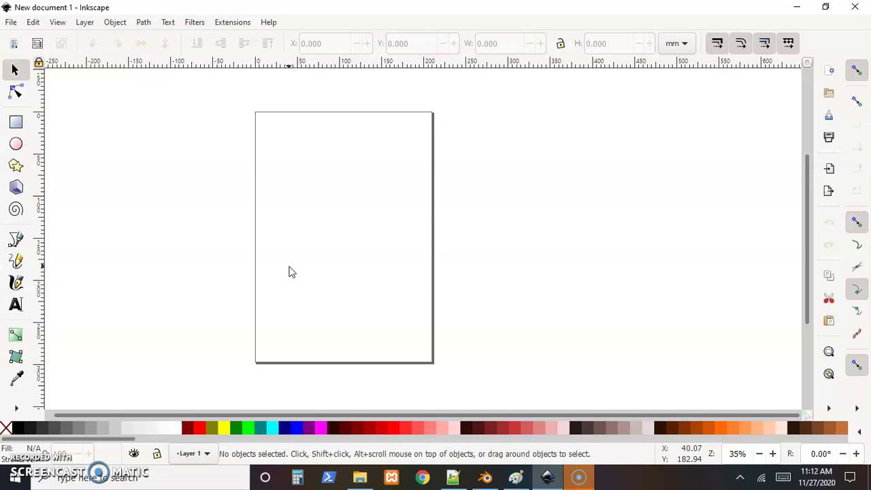
Focus the Inkscape canvas and open the File menu.
left_click(289, 224)
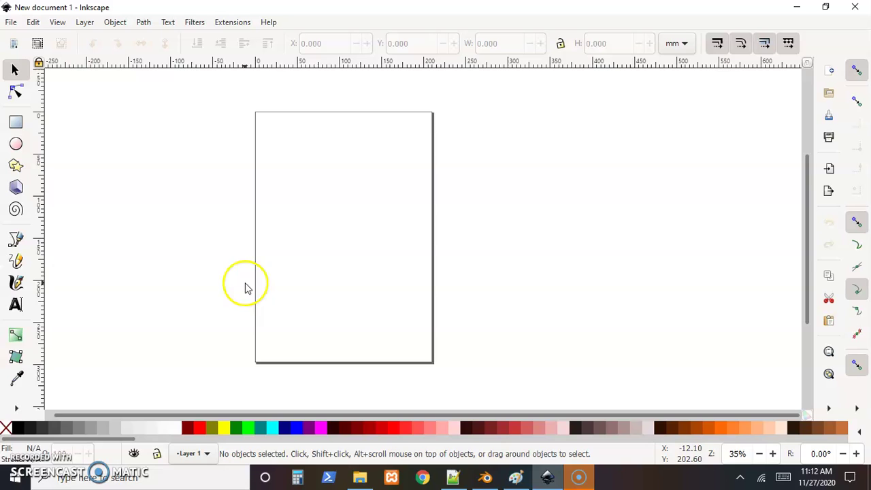
left_click(12, 22)
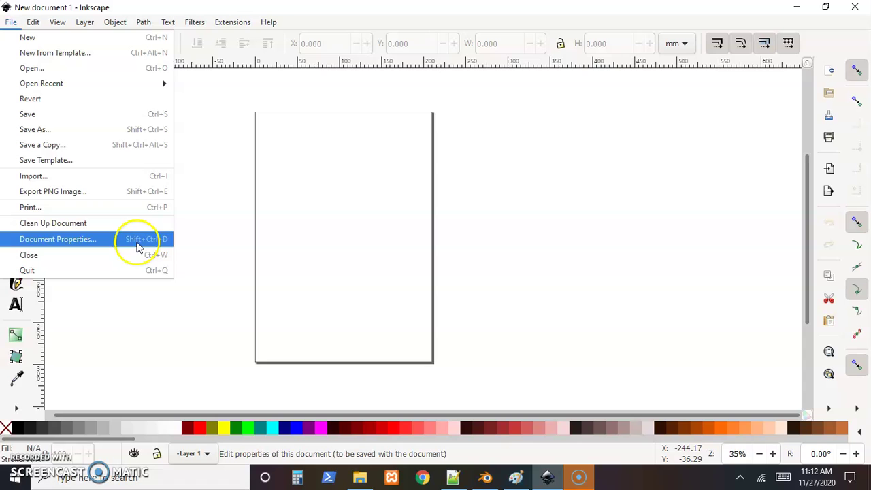
In Document Properties, set display and page units to px with page width 64 and height 128.
left_click(66, 246)
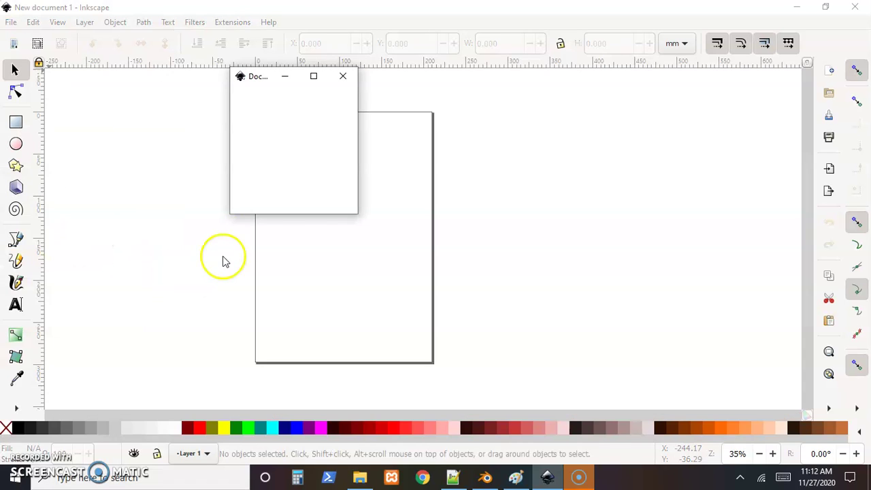
left_click_drag(402, 80, 424, 14)
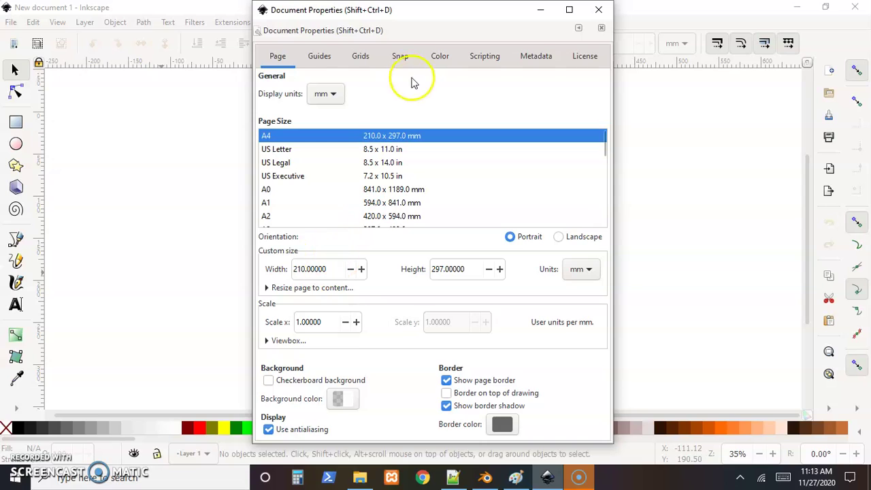
left_click(333, 94)
left_click_drag(335, 100, 327, 117)
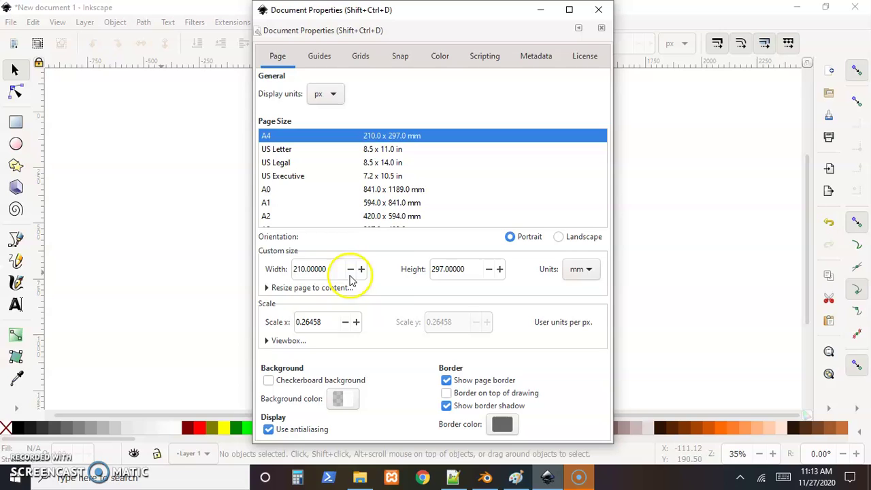
left_click(589, 271)
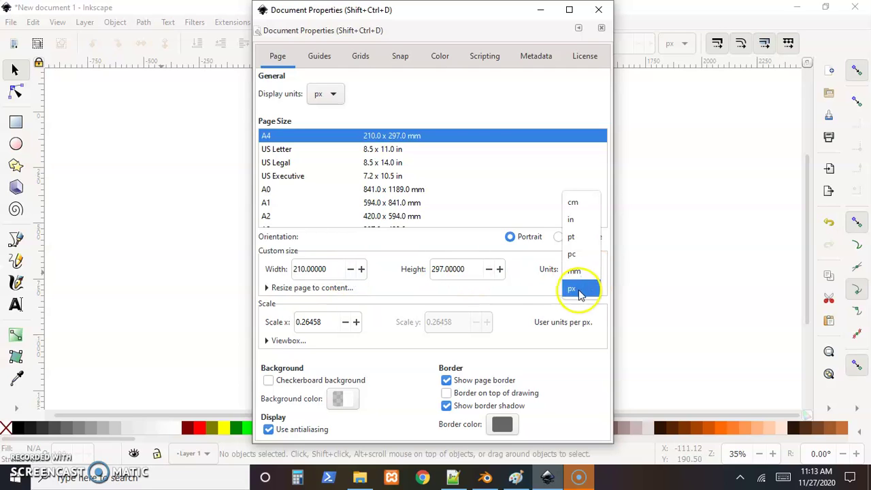
left_click(579, 289)
left_click(321, 271)
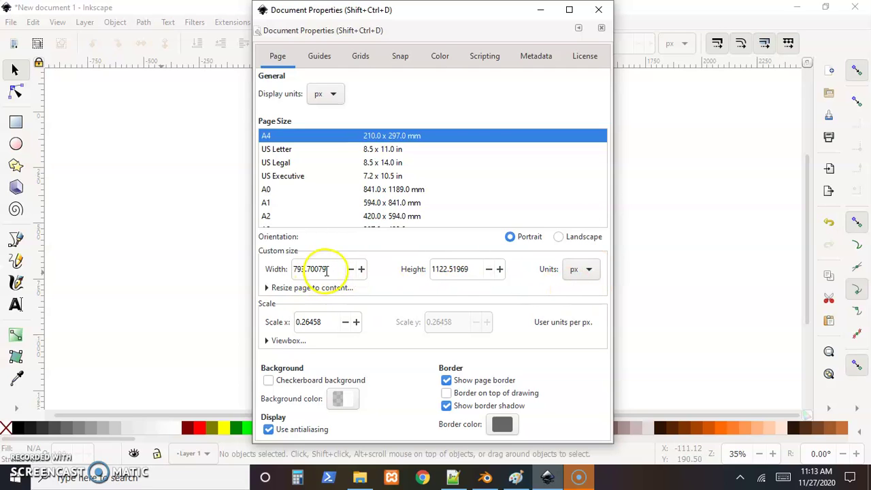
left_click_drag(327, 268, 278, 270)
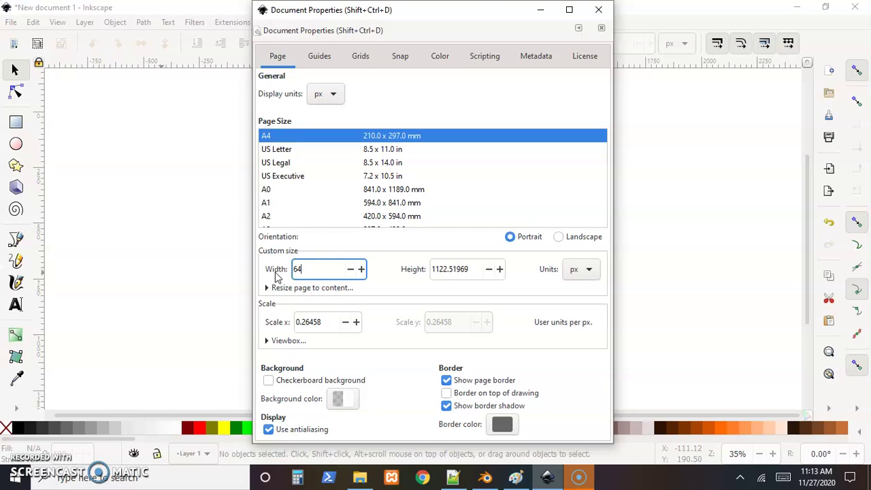
key("Tab")
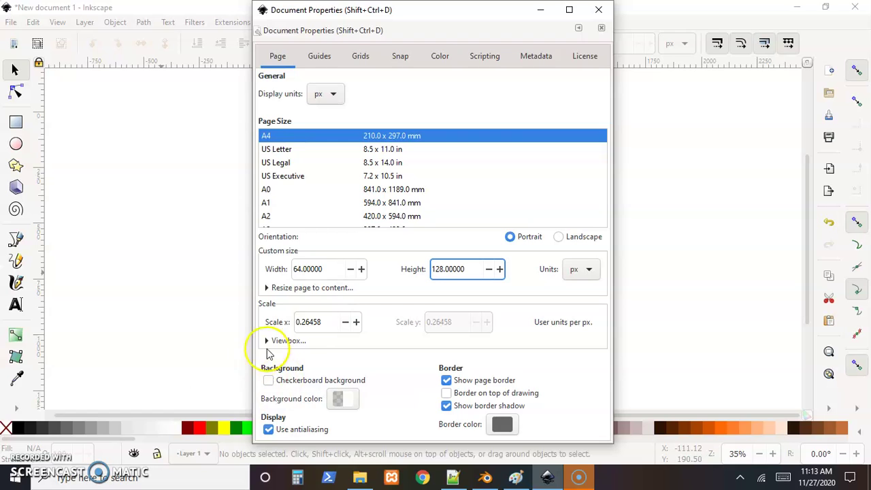
Toggle the checkerboard background and confirm the page background is transparent white ffffff00.
left_click(269, 381)
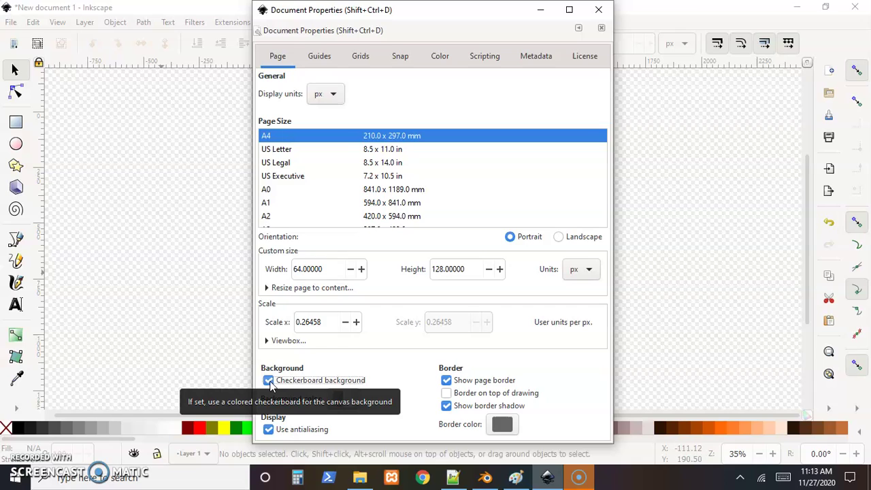
left_click(270, 381)
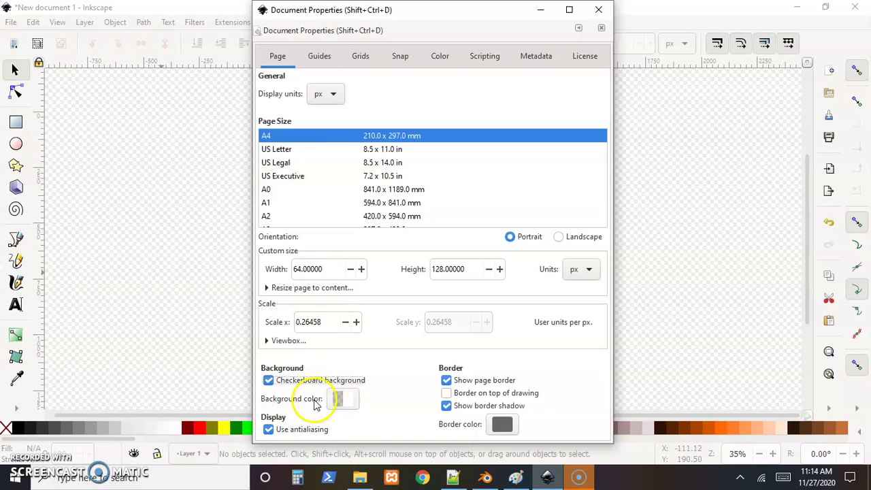
left_click(339, 402)
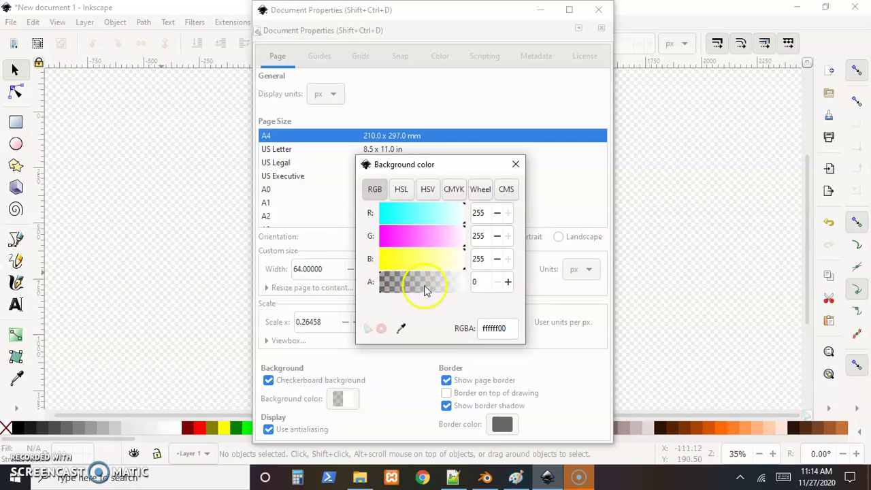
left_click(515, 164)
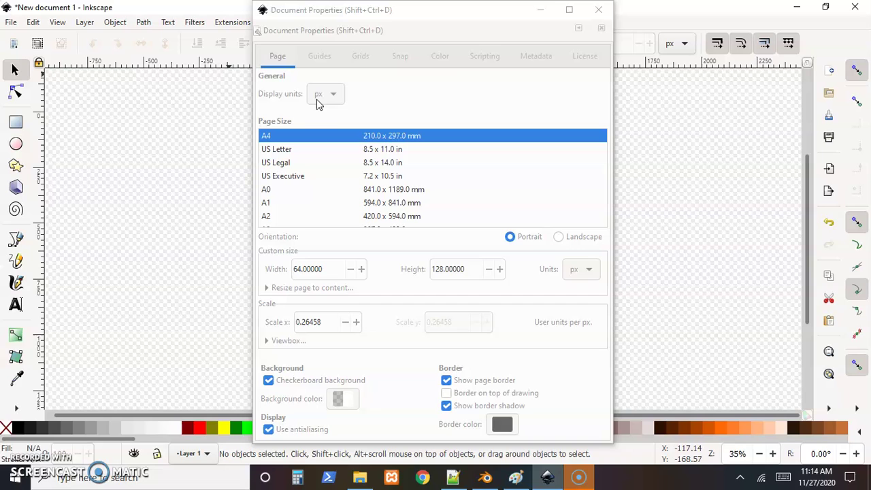
Close Document Properties and dismiss the View menu without choosing a zoom level.
left_click(593, 21)
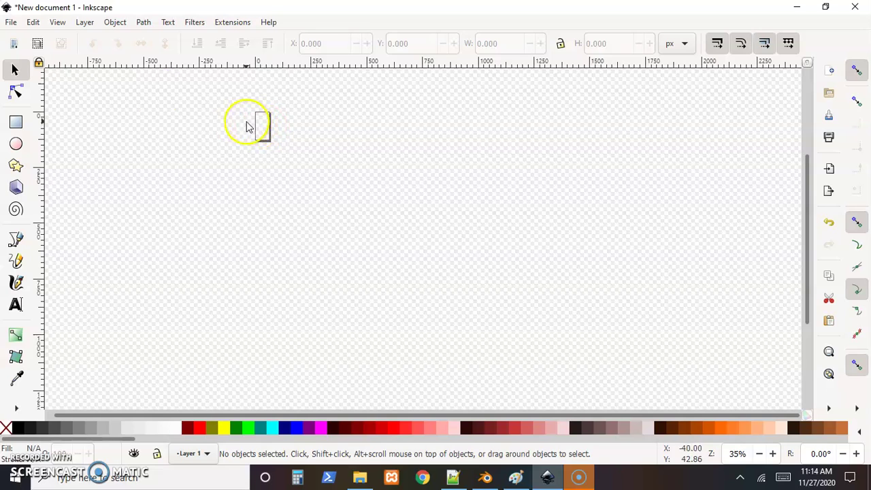
left_click(58, 26)
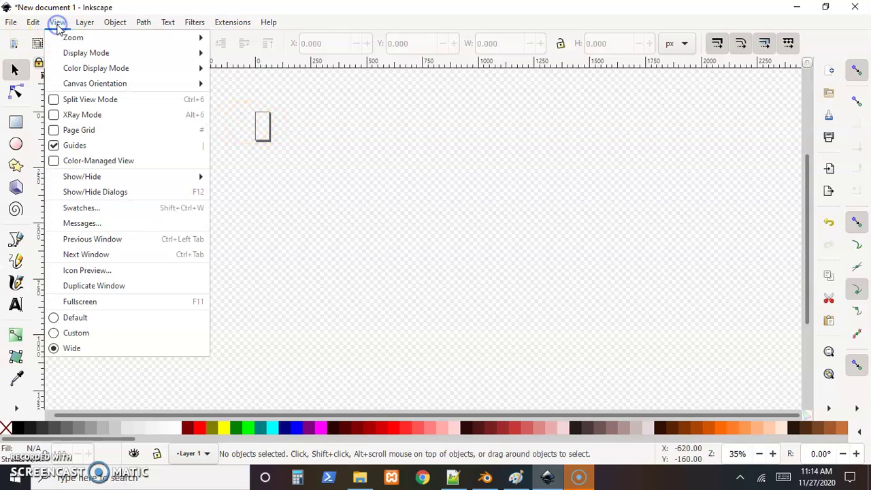
mouse_move(69, 41)
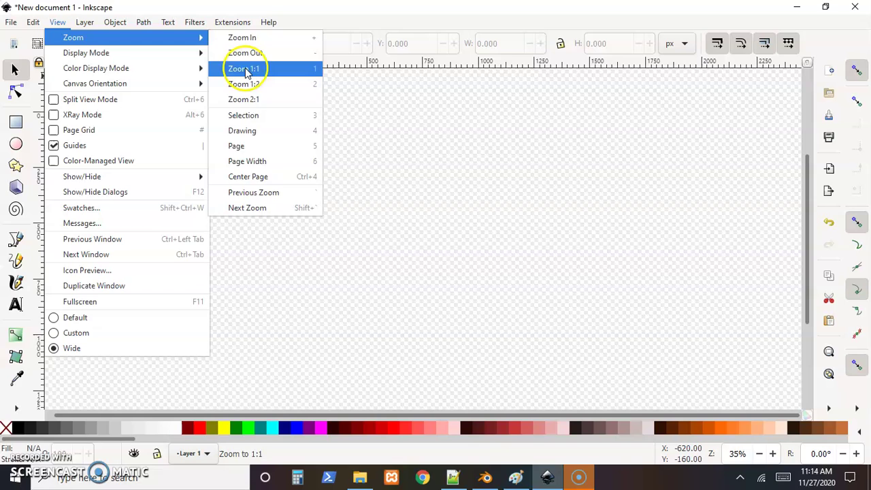
left_click(393, 204)
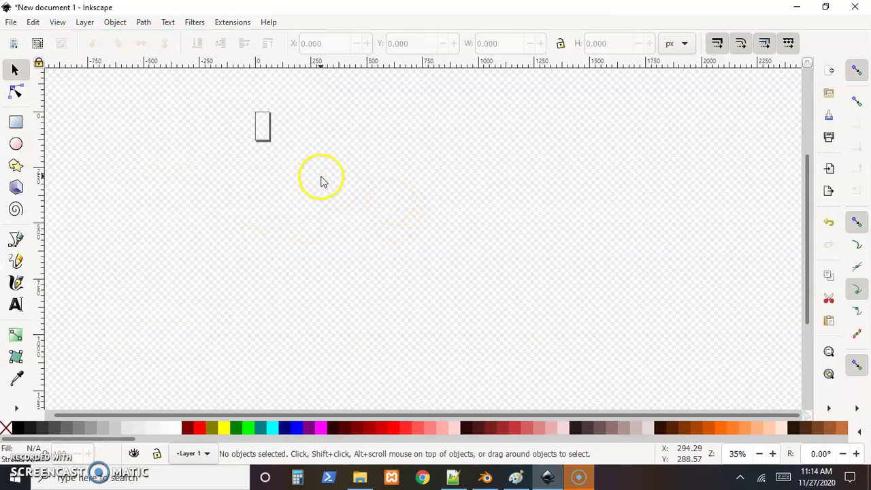
Zoom and pan the canvas until the 64 × 128 page is centred at about 396%.
key("shift")
key("plus")
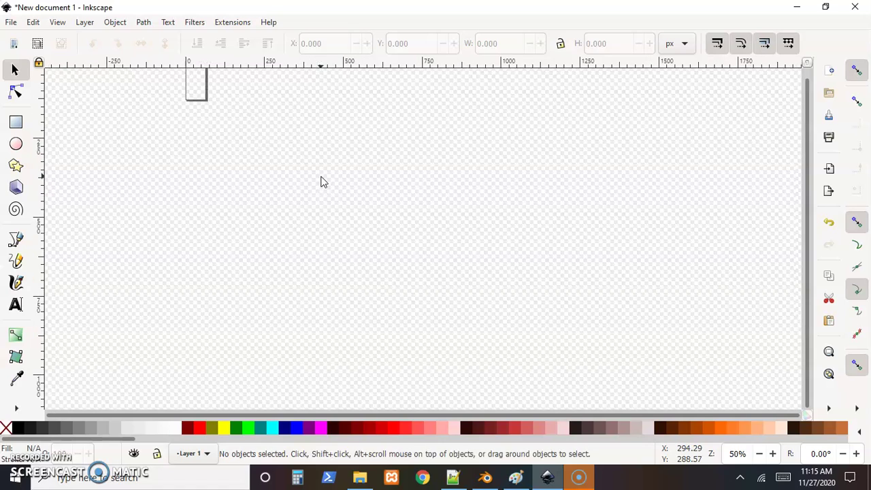
key("plus")
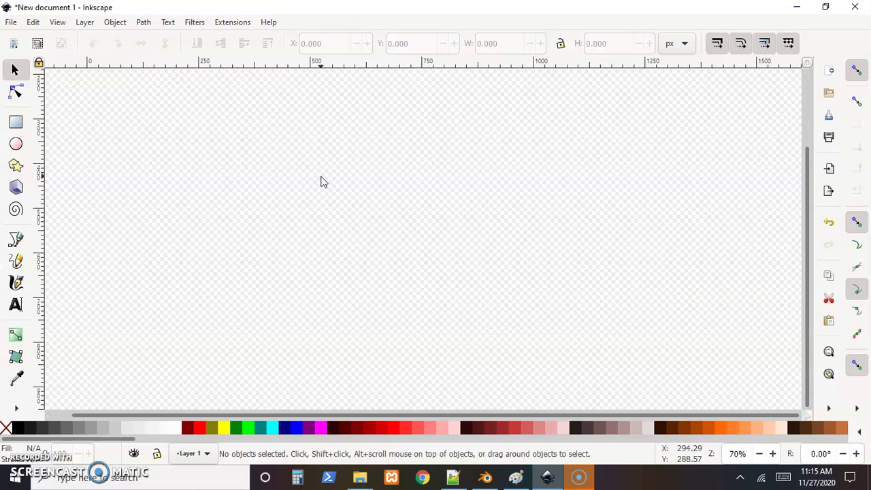
key("shift")
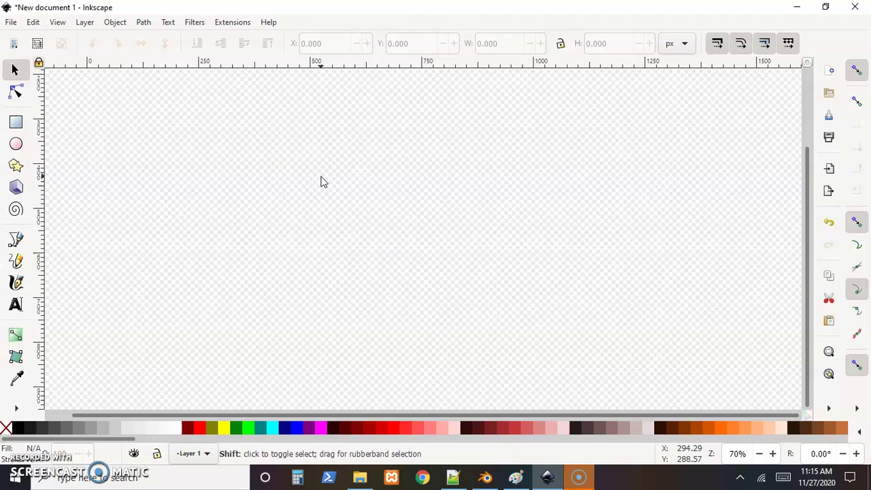
key("minus")
key("minus")
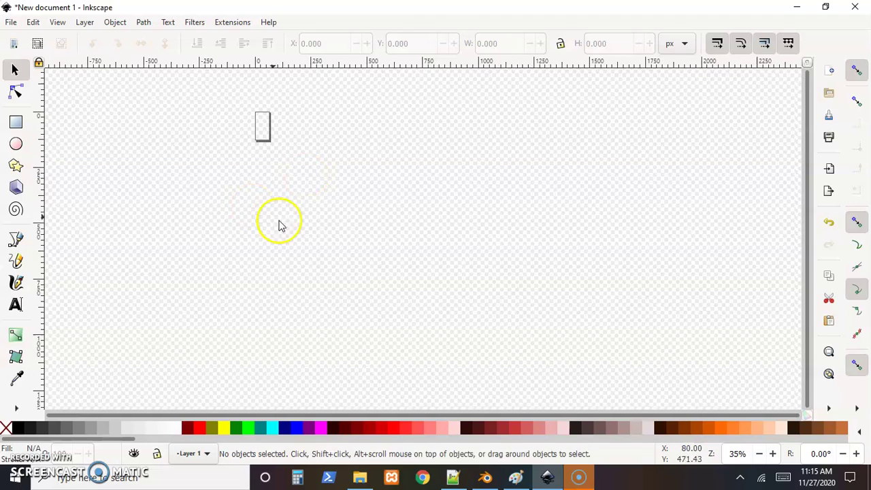
left_click(277, 173)
left_click_drag(279, 175, 399, 288)
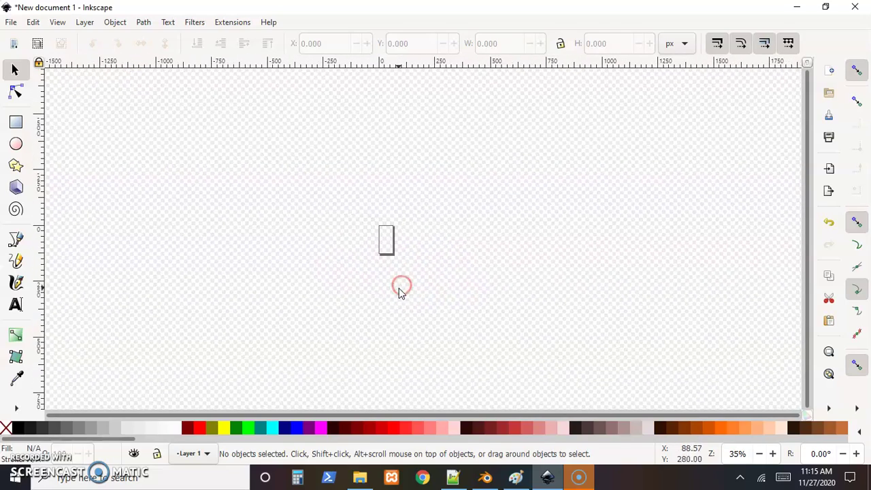
key("plus")
key("plus")
key("plus")
key("plus")
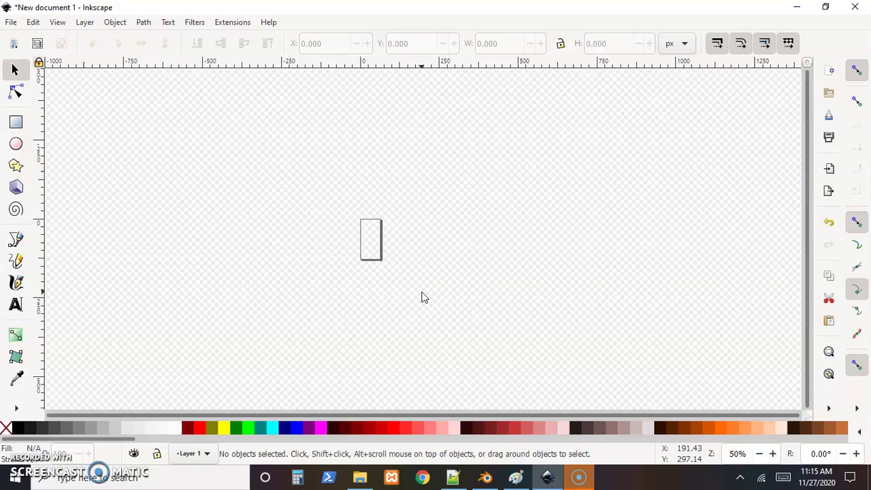
key("plus")
key("plus")
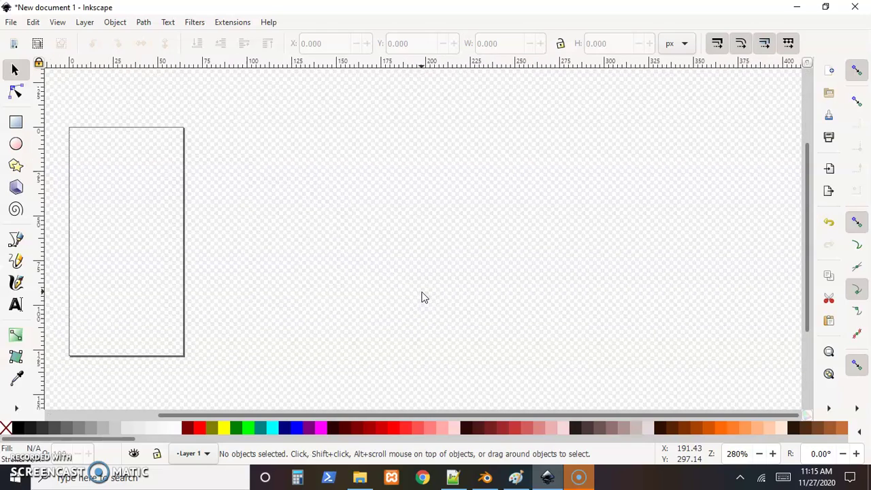
left_click_drag(302, 246, 517, 265)
key("plus")
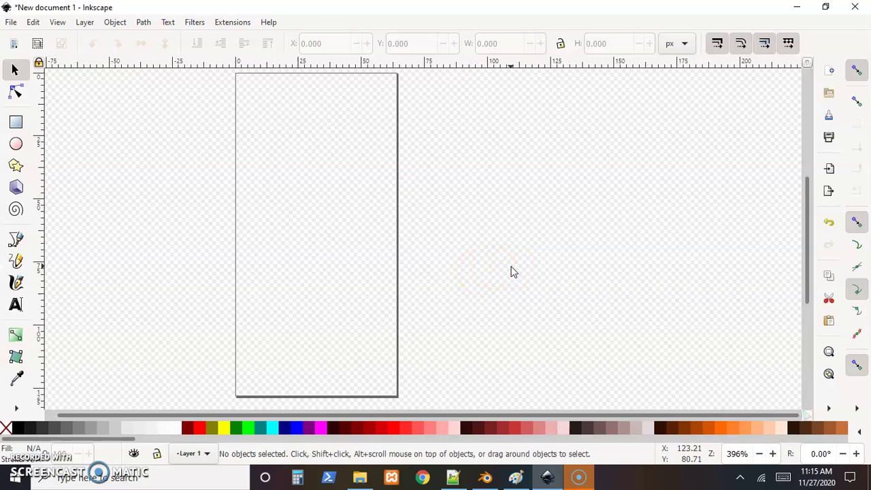
With the Bezier pen, trace the head profile, chin and neck, closing the path at its start.
left_click(15, 243)
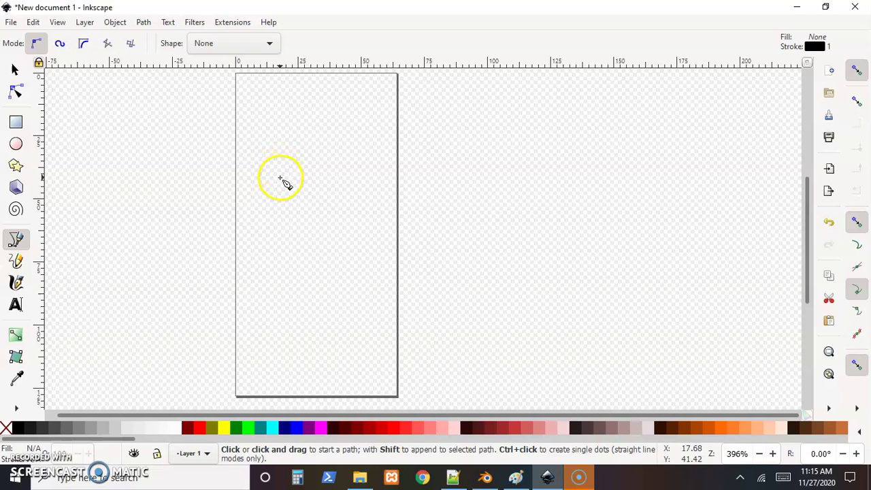
left_click(280, 177)
left_click(283, 163)
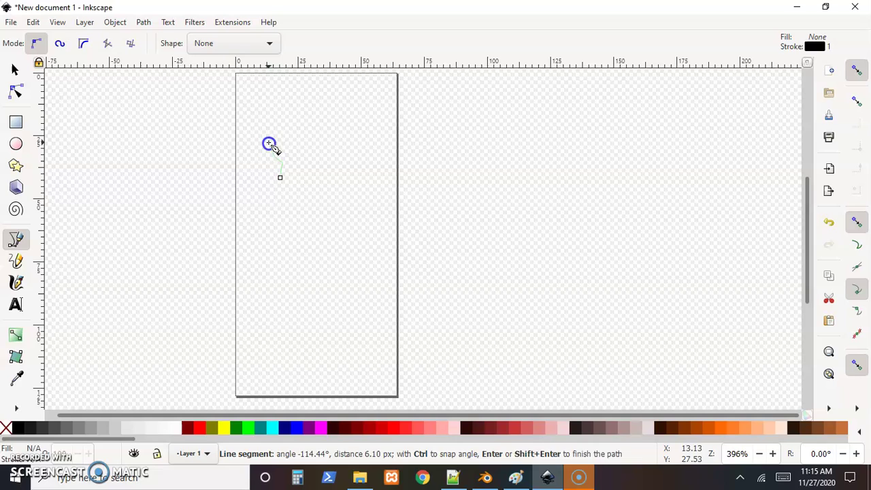
left_click(303, 108)
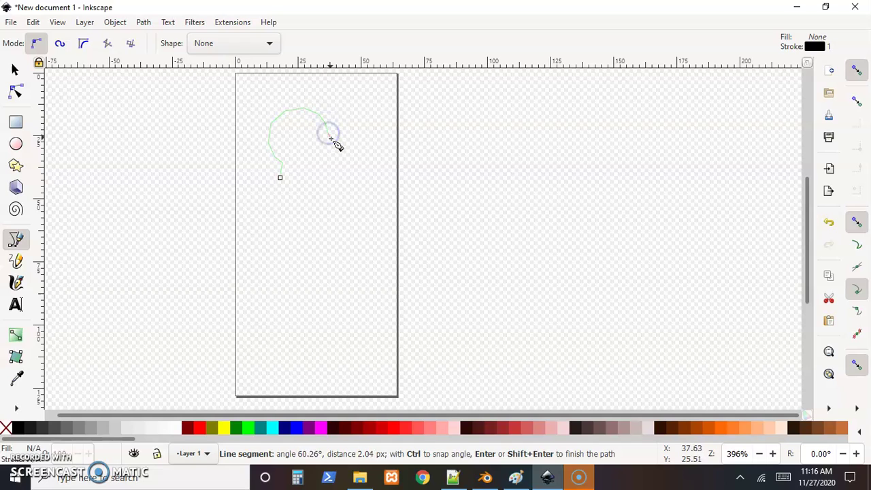
left_click(334, 145)
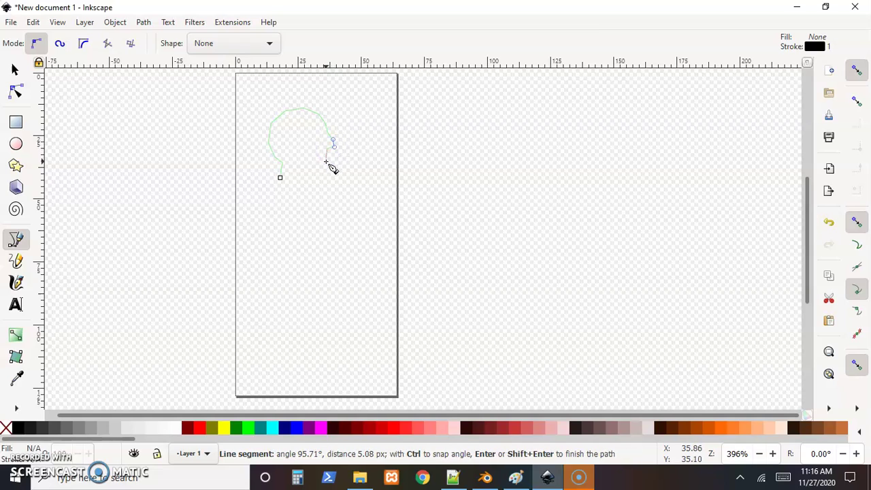
left_click(327, 168)
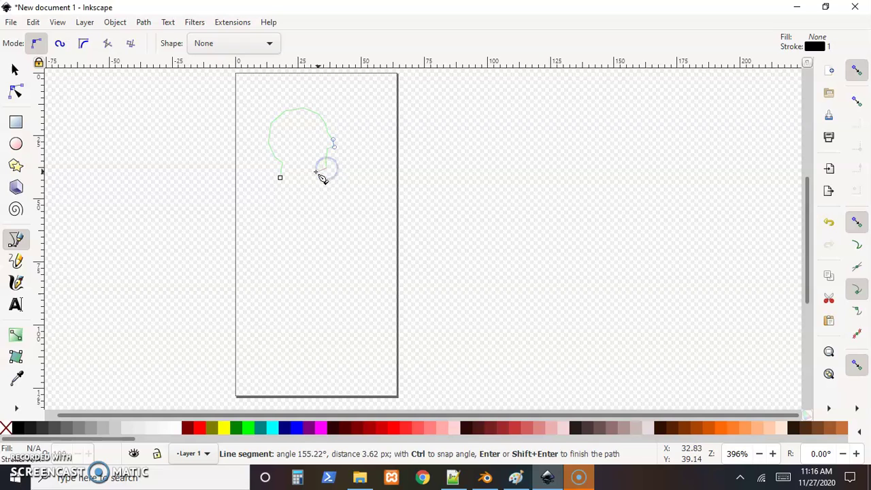
left_click(315, 172)
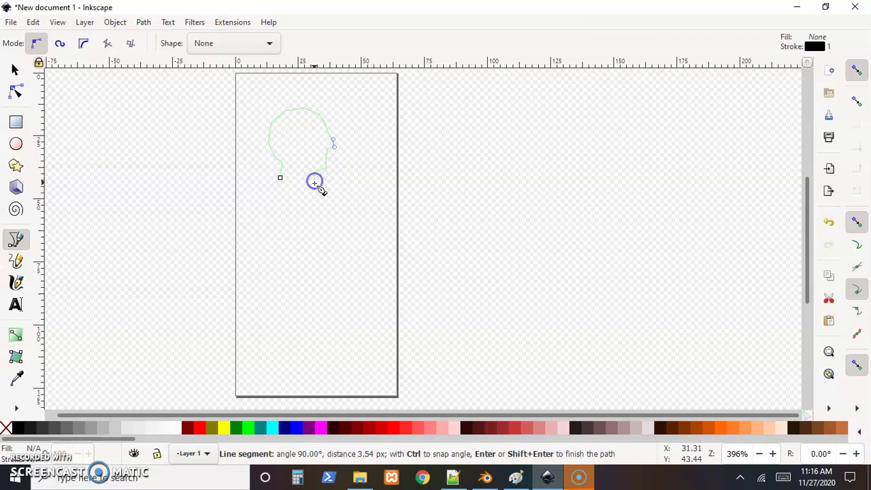
left_click(314, 181)
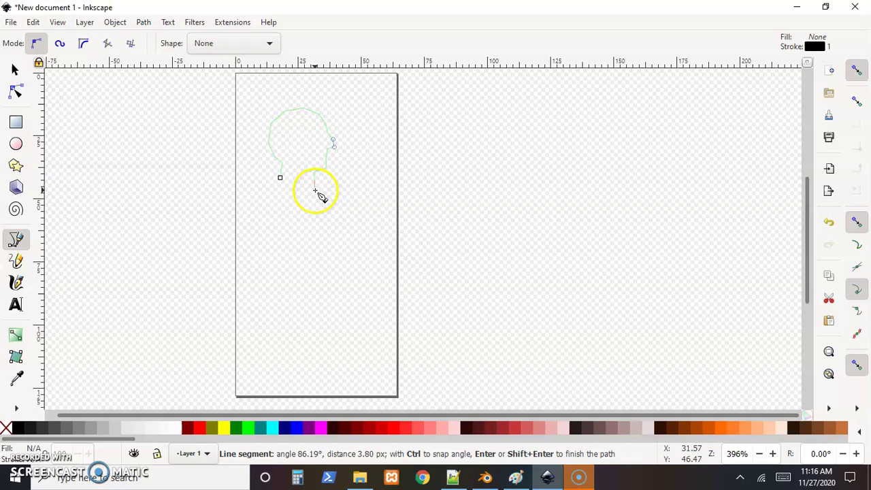
left_click(320, 191)
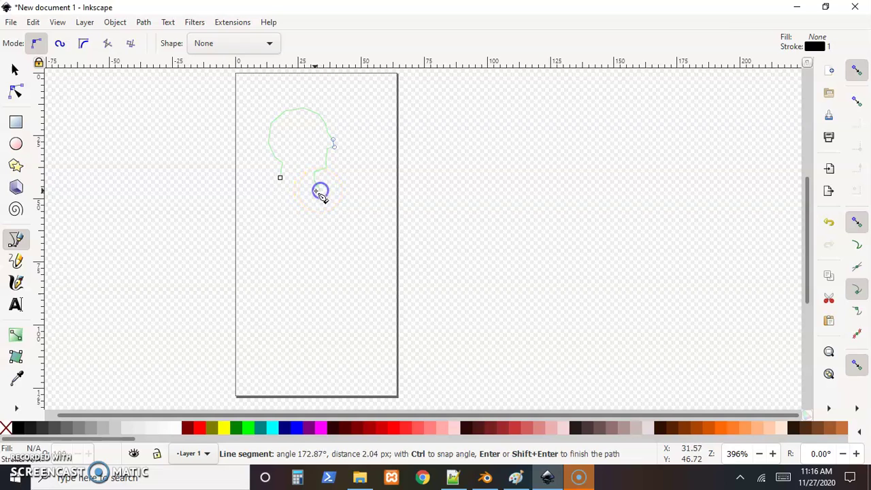
left_click(275, 191)
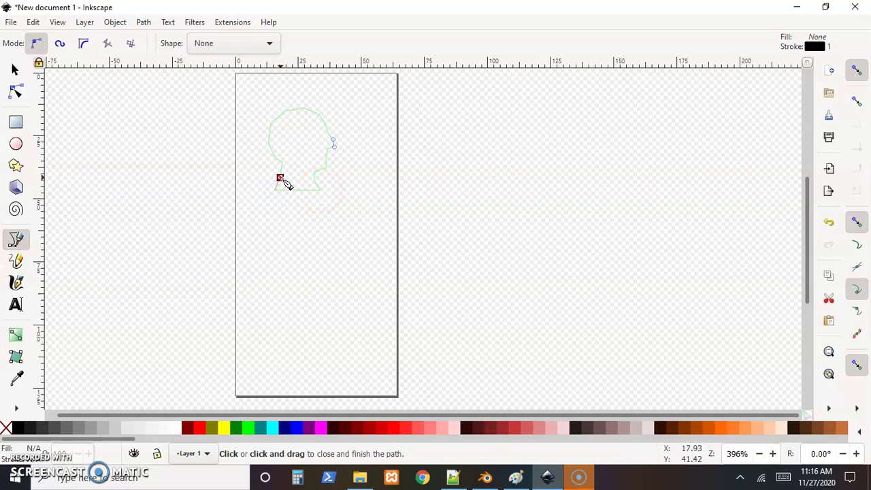
left_click(280, 178)
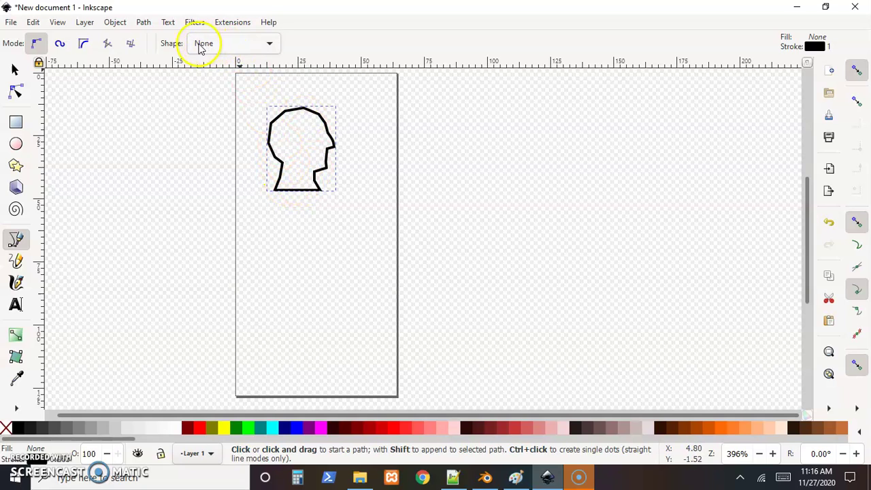
Using Object > Fill and Stroke, give the head a flat peach #FFB380 fill and no stroke.
left_click(114, 22)
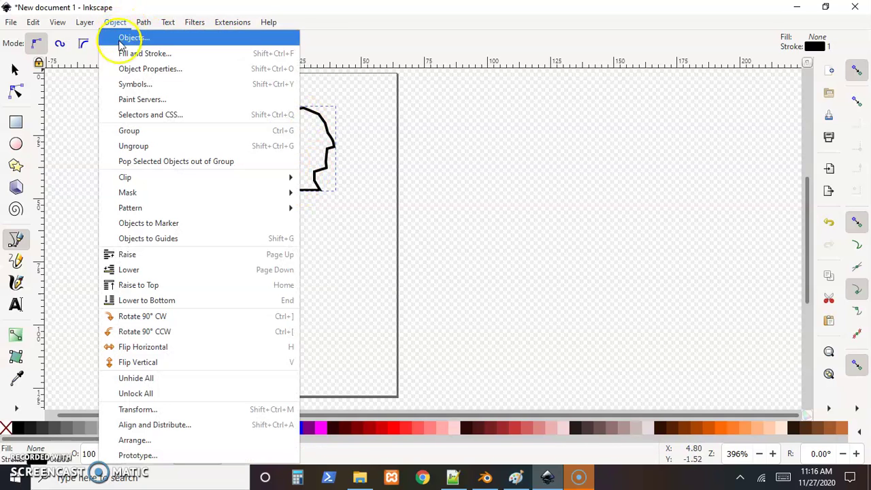
left_click(125, 55)
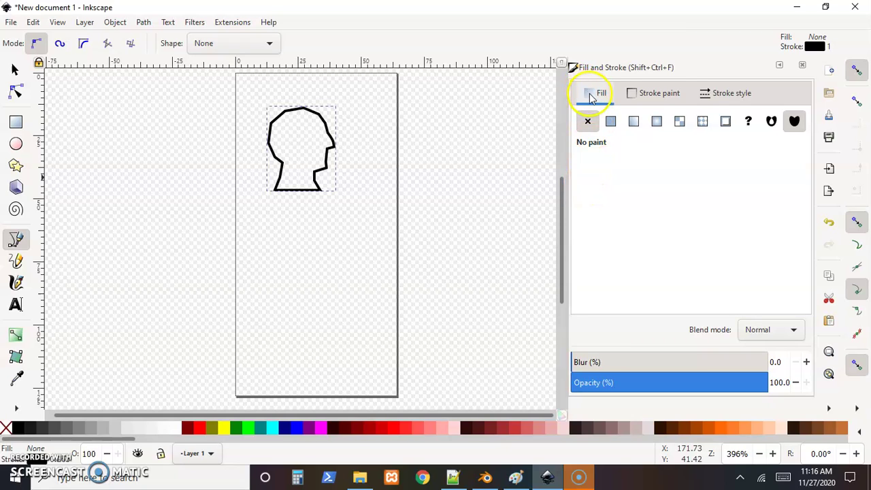
left_click(640, 93)
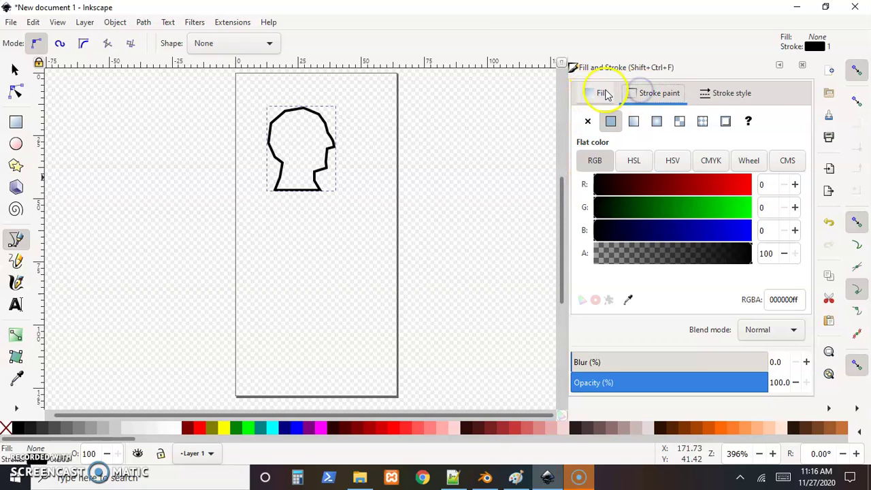
left_click(598, 93)
left_click(640, 94)
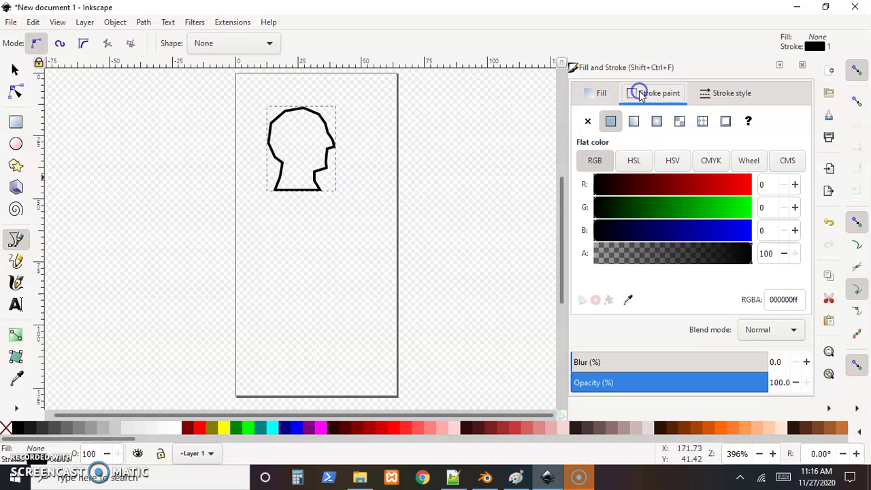
left_click(596, 93)
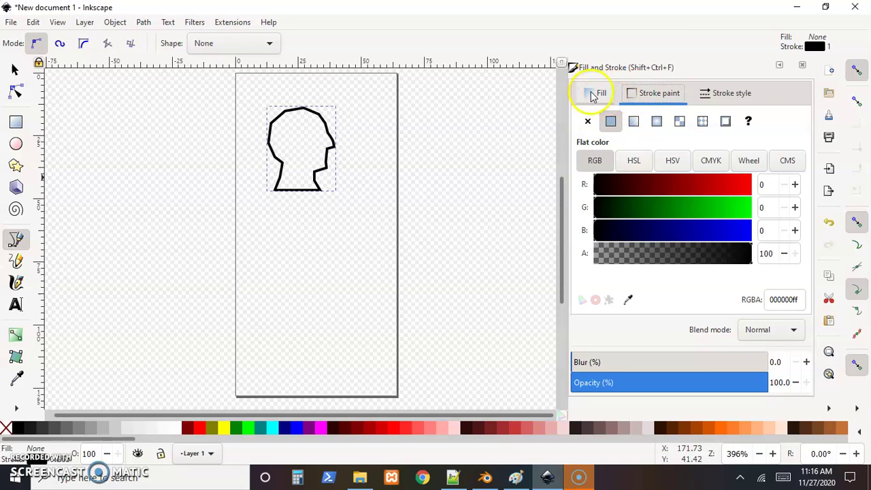
left_click(612, 121)
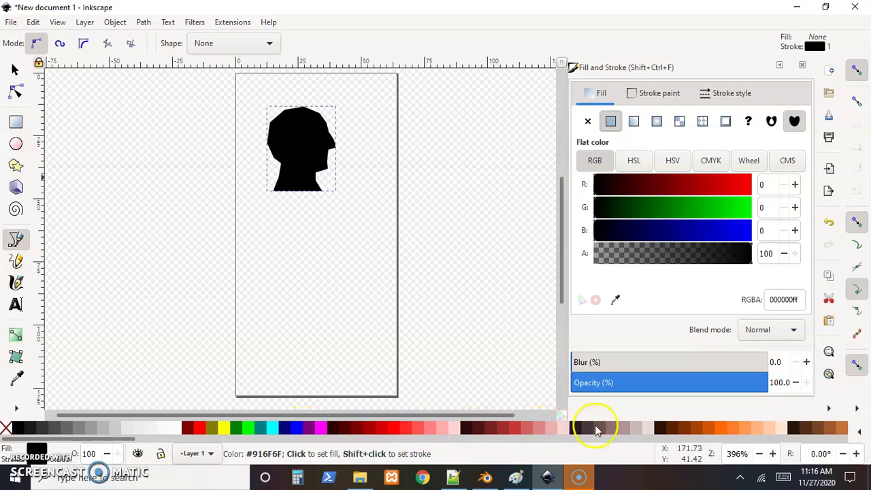
left_click(761, 428)
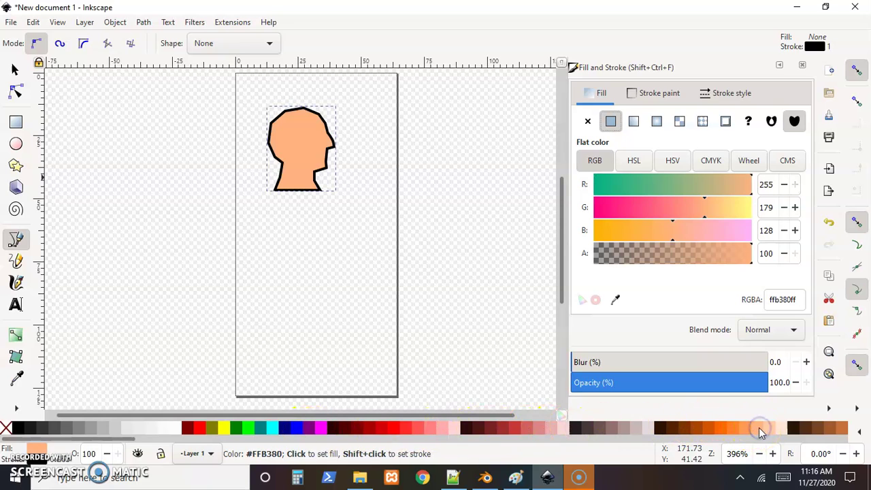
left_click(640, 94)
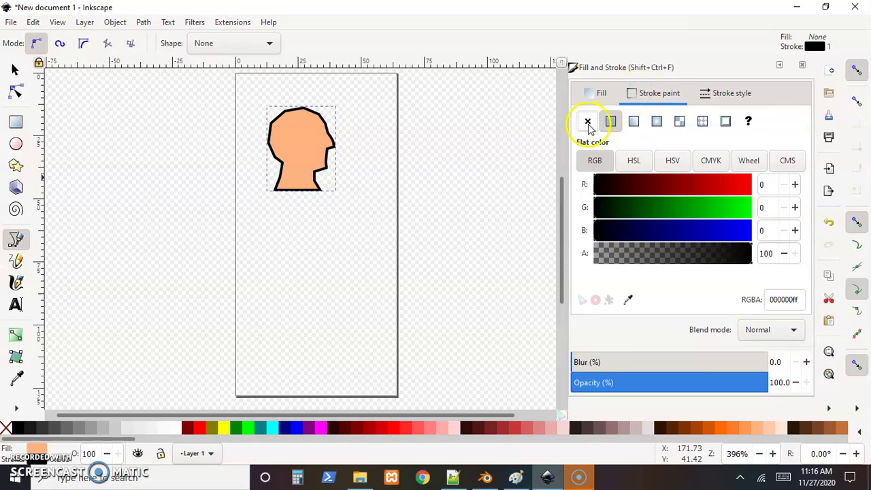
left_click(588, 121)
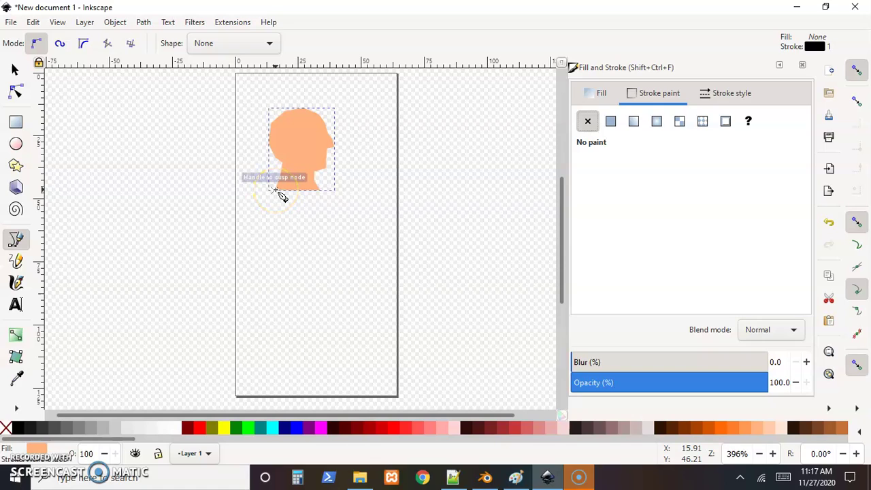
Draw a closed rectangular torso path below the neck with the Bezier pen.
left_click(275, 190)
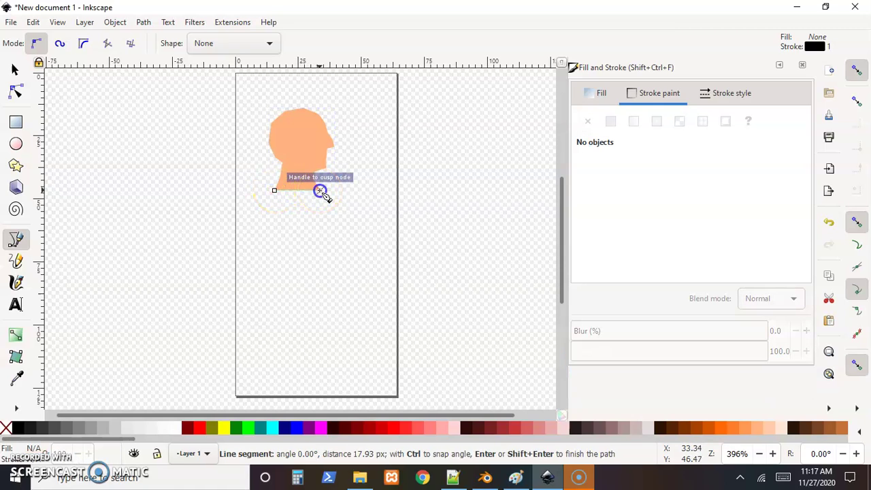
left_click(320, 191)
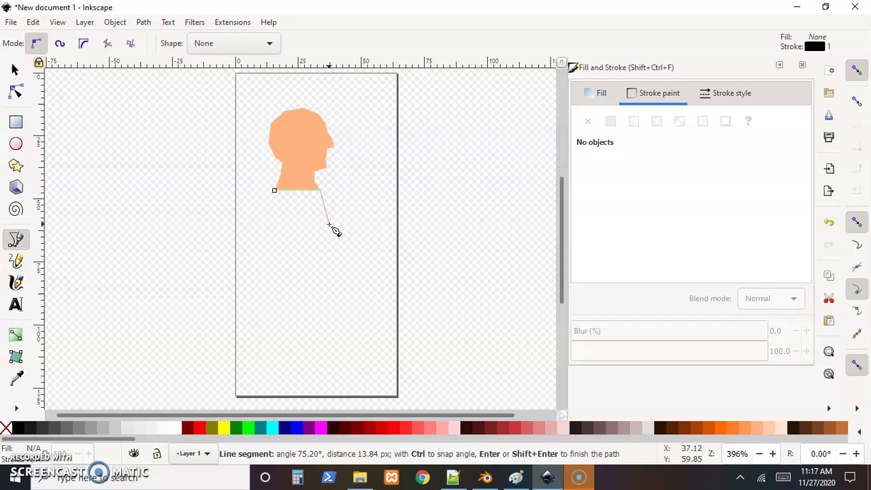
left_click(329, 226)
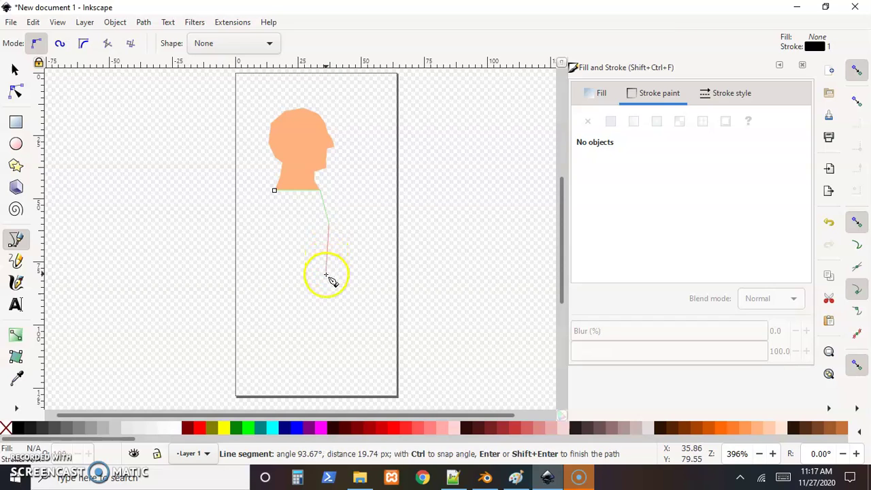
left_click(326, 278)
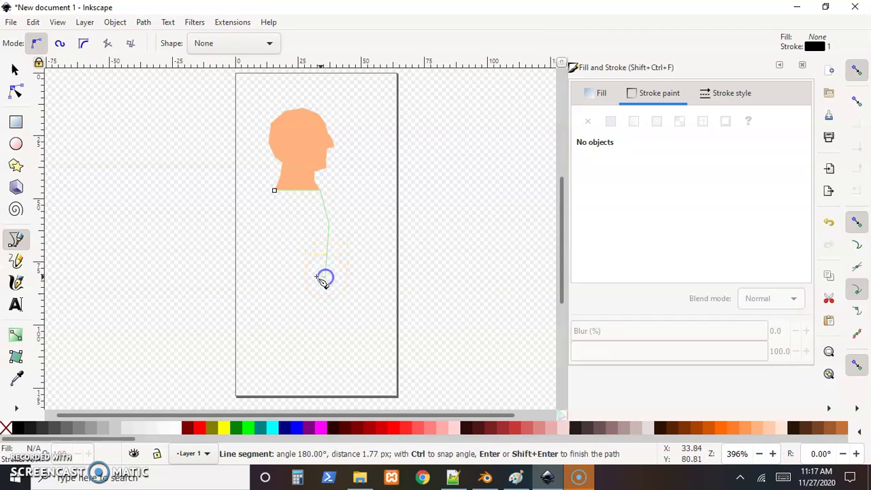
left_click(279, 280)
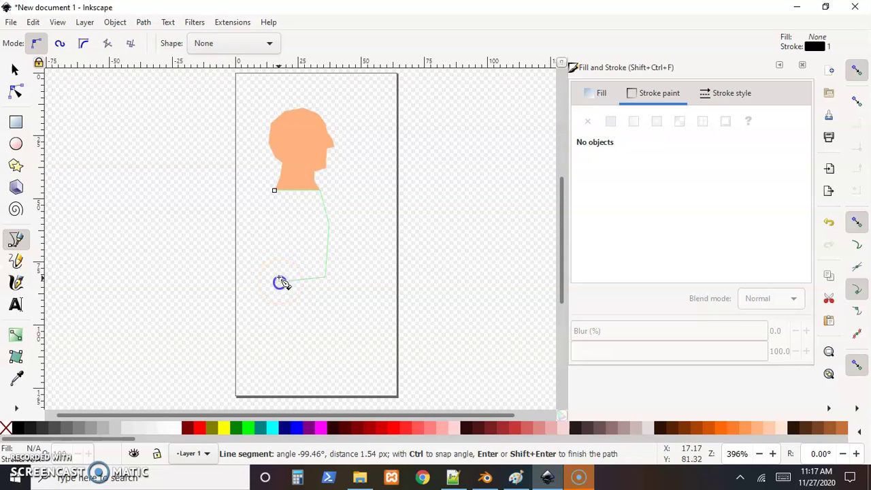
left_click(270, 204)
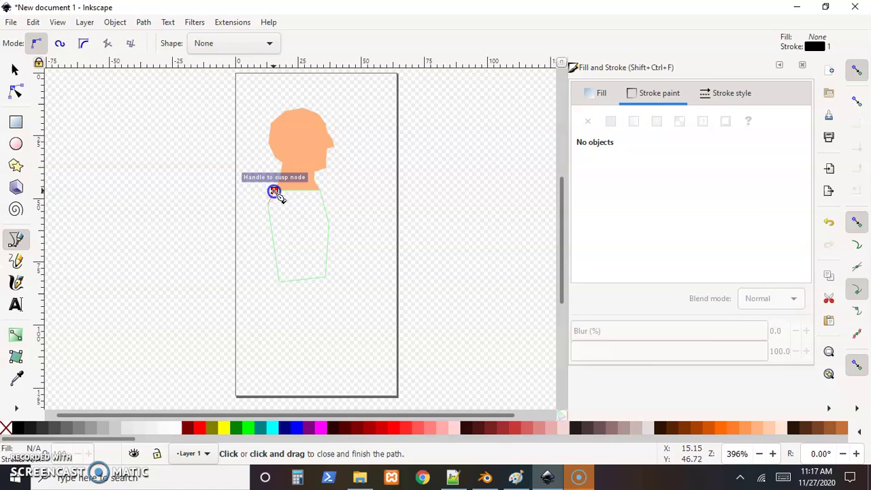
left_click(274, 191)
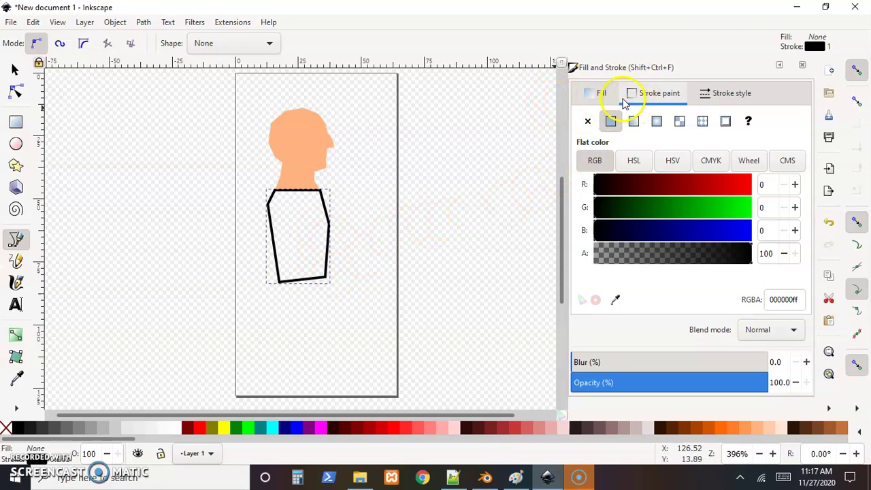
Remove the torso's outline and fill it solid red #FF0000.
left_click(588, 121)
left_click(593, 93)
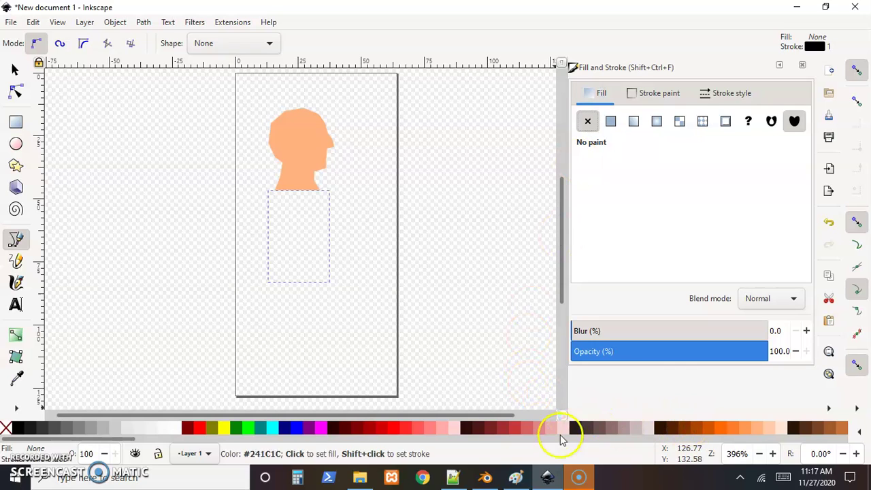
left_click(392, 432)
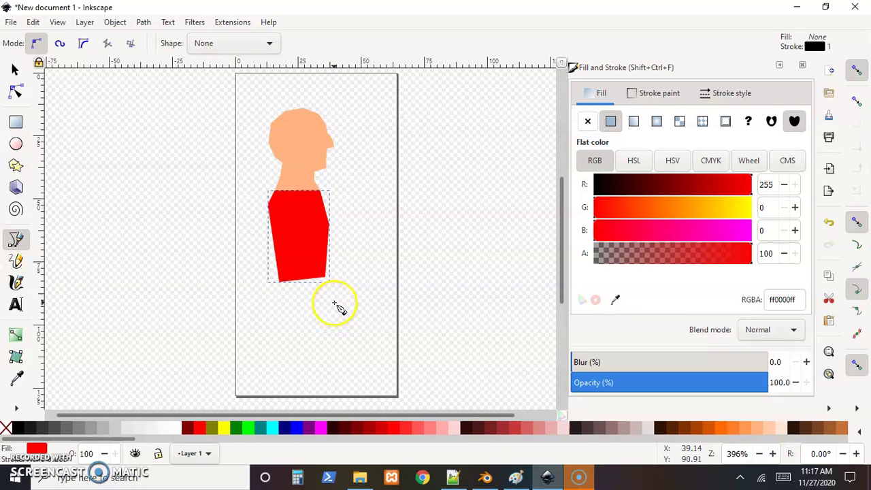
Start the legs outline under the torso, fixing a misplaced point, down to the back leg's bottom.
left_click(280, 282)
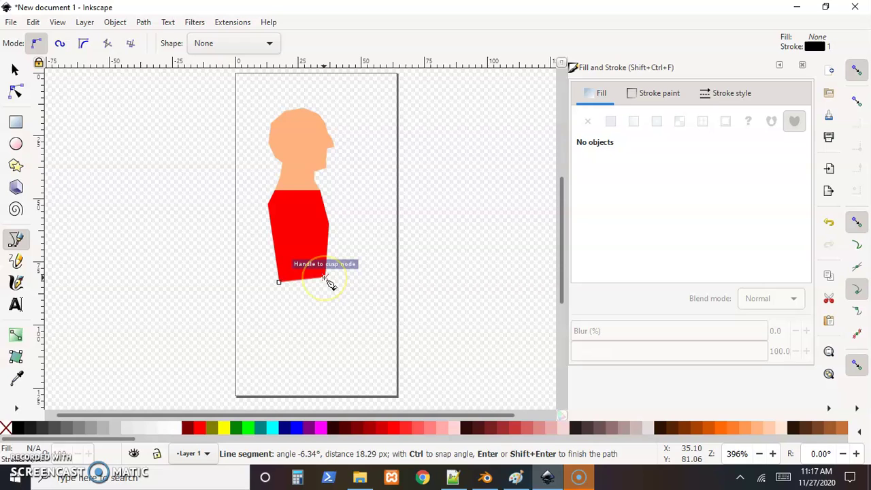
left_click(325, 278)
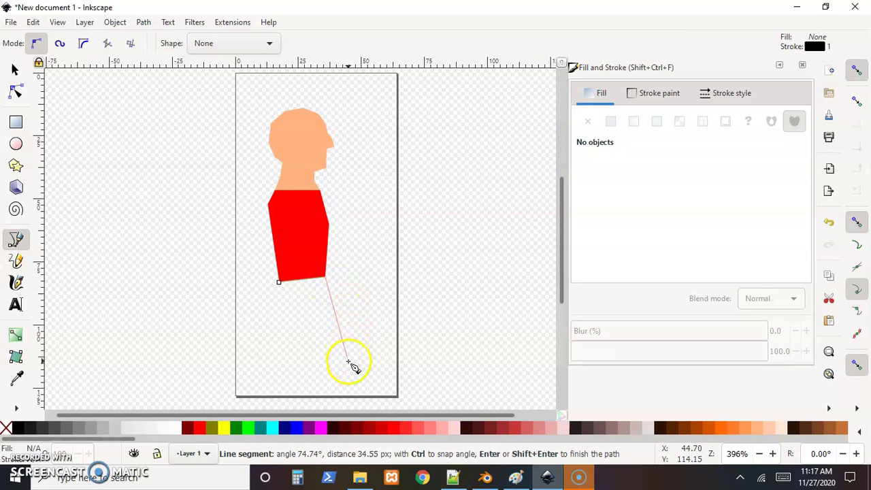
left_click(347, 363)
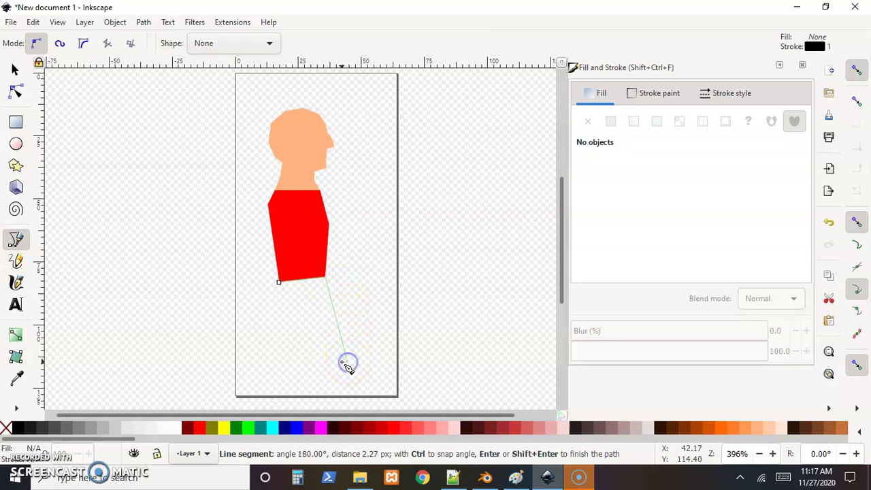
left_click(328, 358)
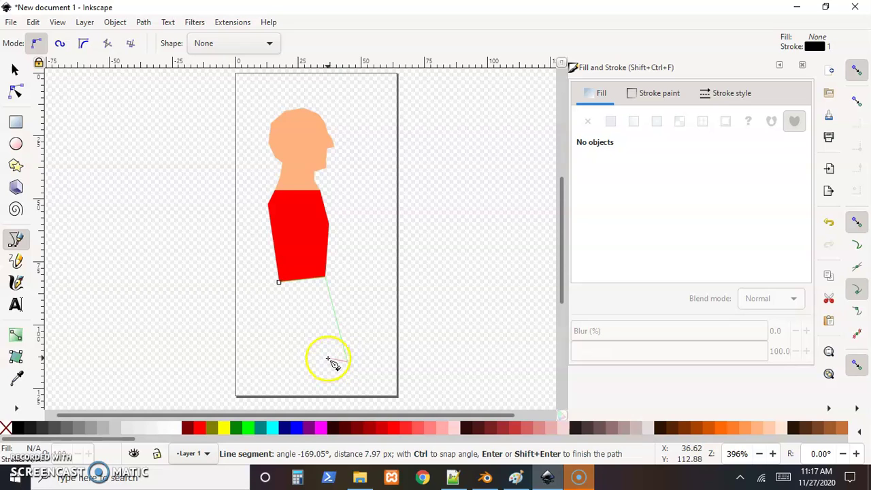
key("BackSpace")
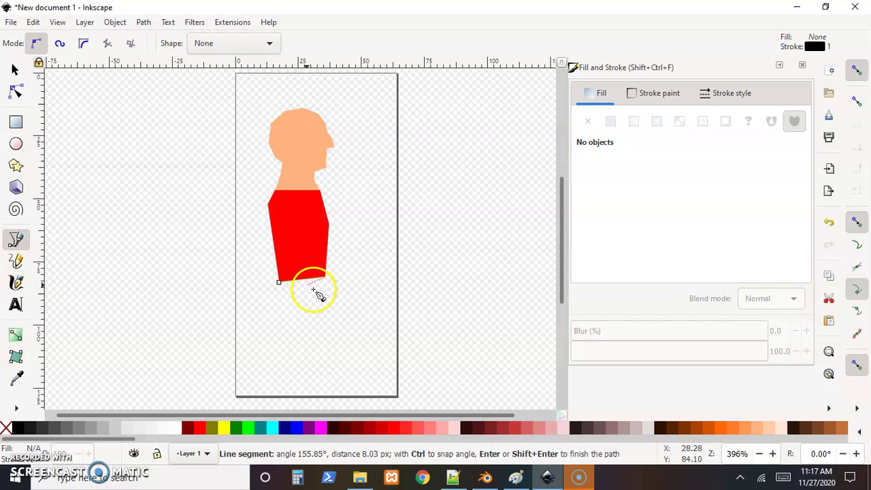
left_click(339, 324)
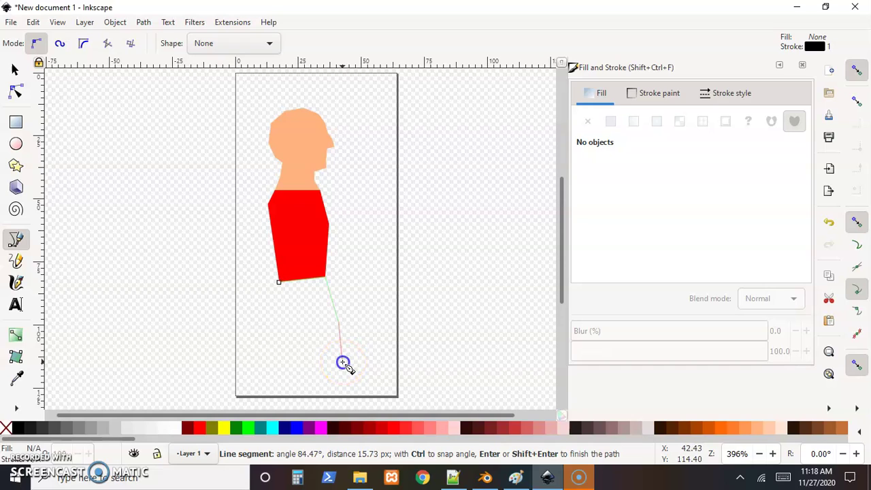
left_click(342, 363)
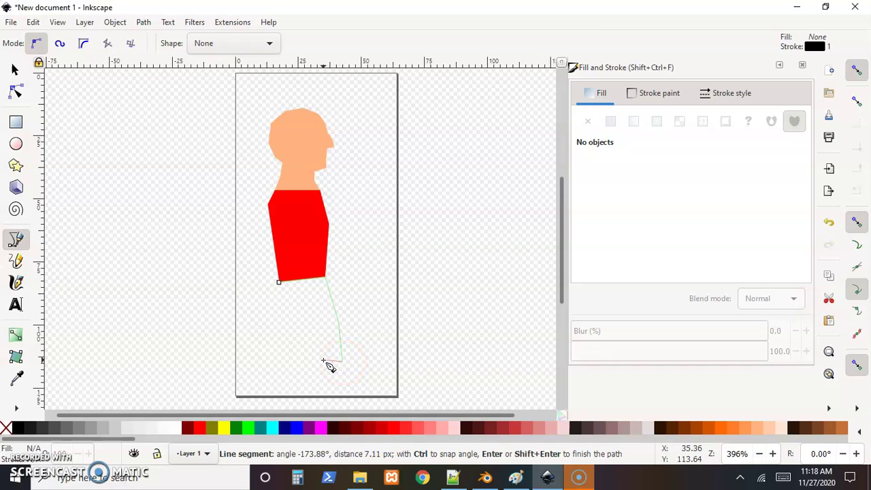
left_click(323, 364)
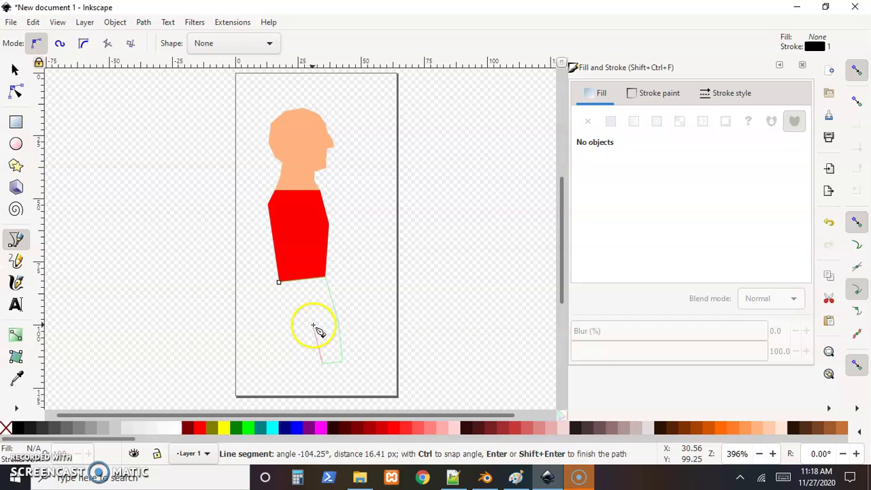
left_click(317, 330)
Trace the second leg up to the hip and close the legs path.
left_click(306, 303)
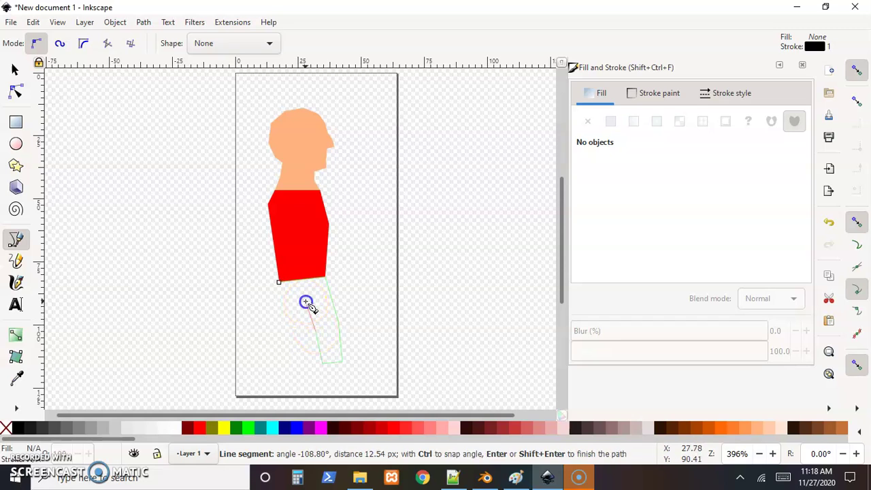
left_click(307, 337)
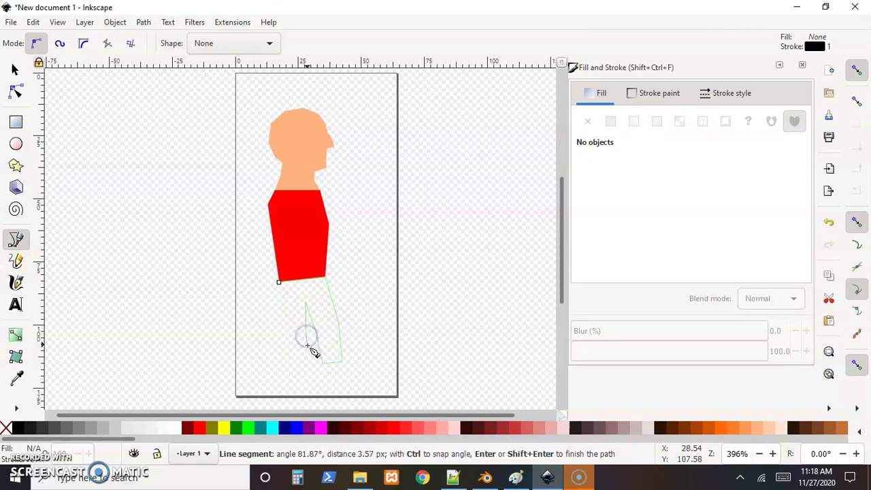
left_click(304, 362)
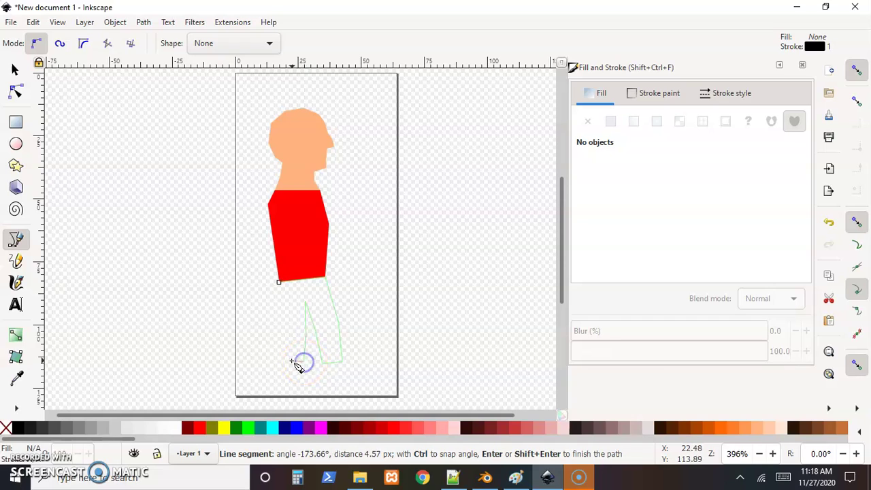
left_click(287, 362)
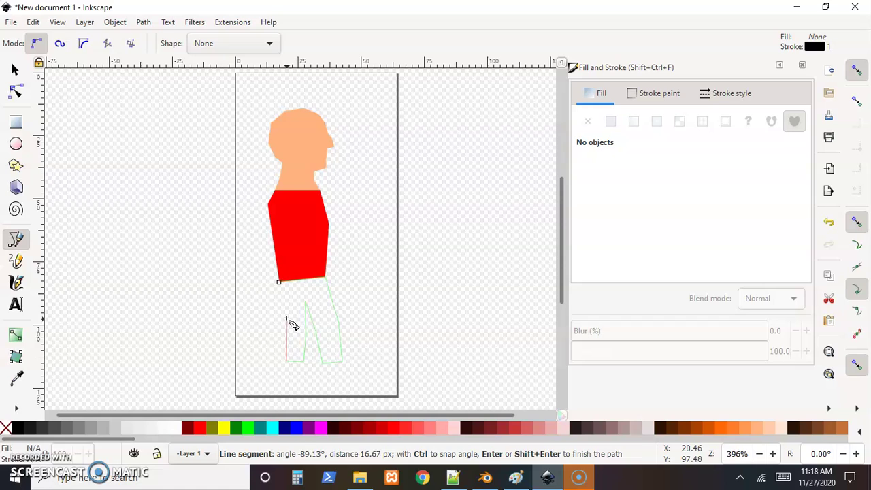
left_click(286, 313)
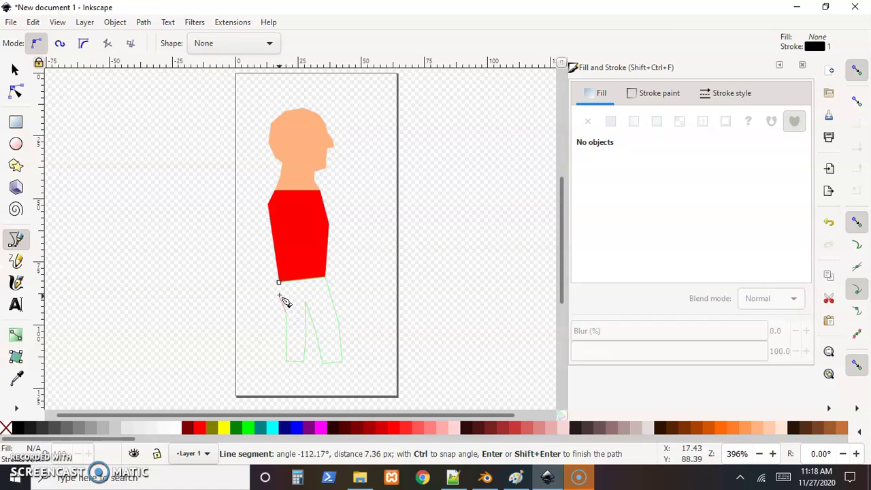
left_click(279, 298)
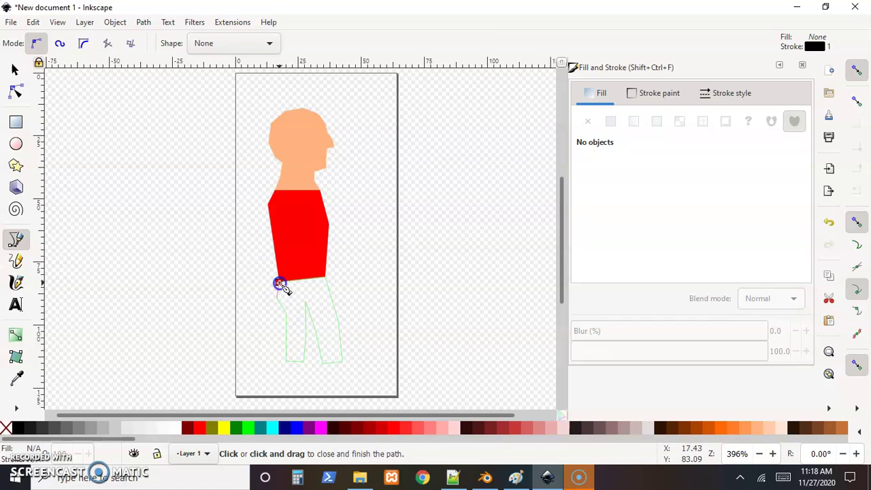
left_click(280, 285)
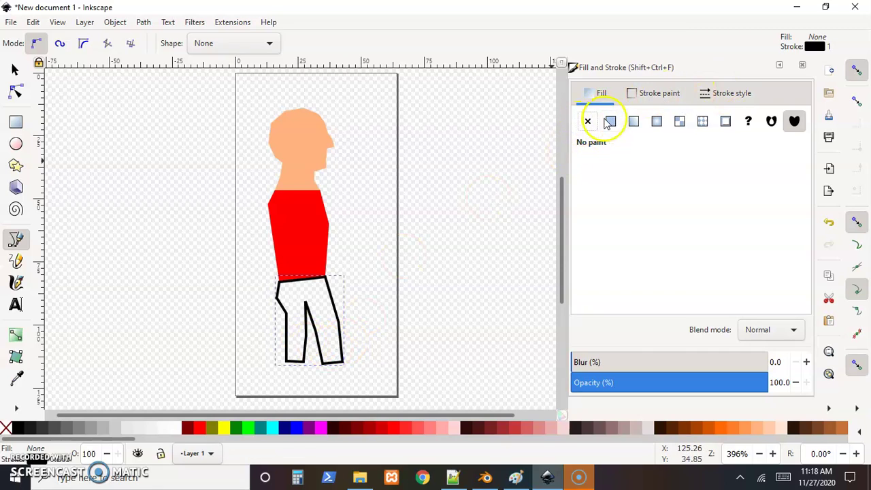
Give the legs a flat navy blue fill with no outline.
left_click(611, 121)
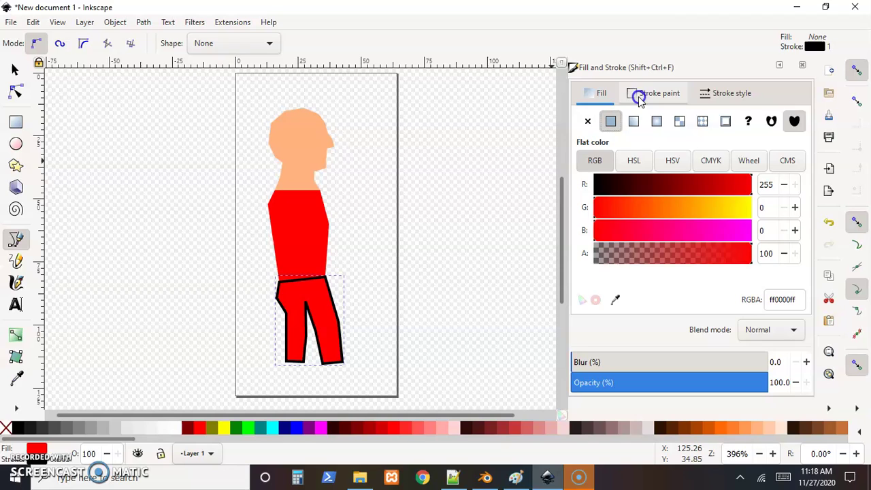
left_click(639, 97)
left_click(588, 121)
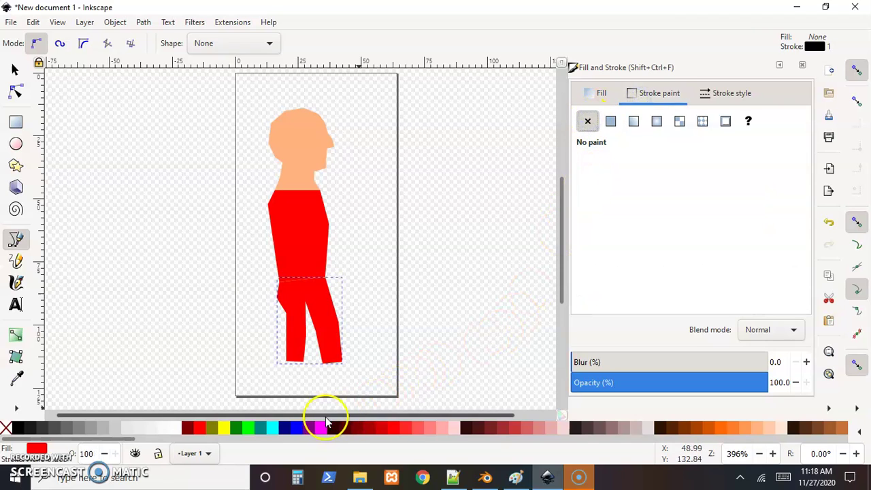
left_click(286, 429)
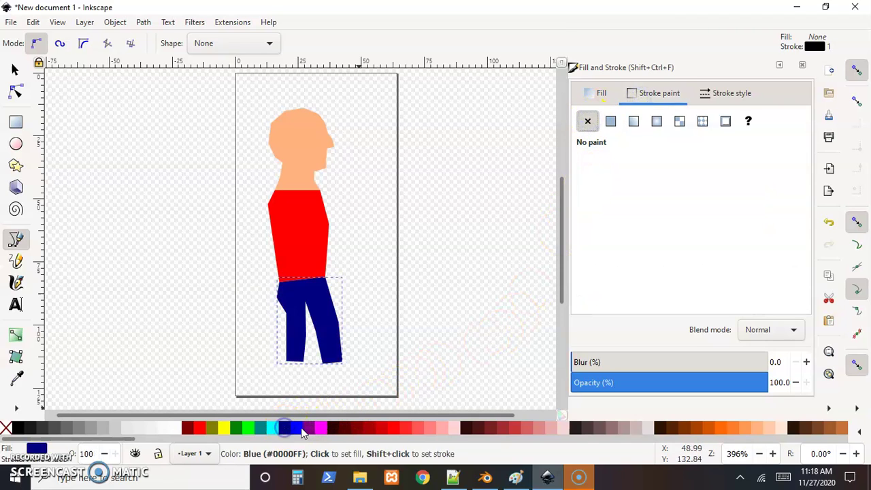
Draw a shoe under the front leg and fill it brown #803300 with no outline.
left_click(322, 363)
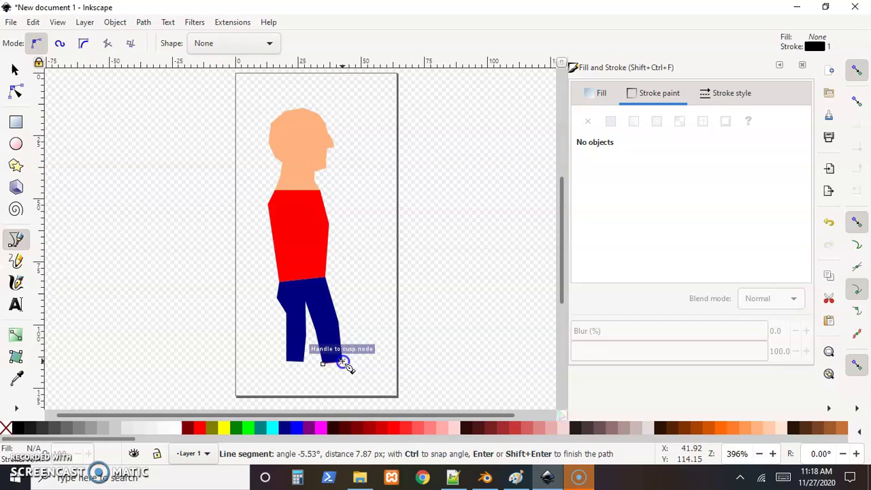
left_click(363, 368)
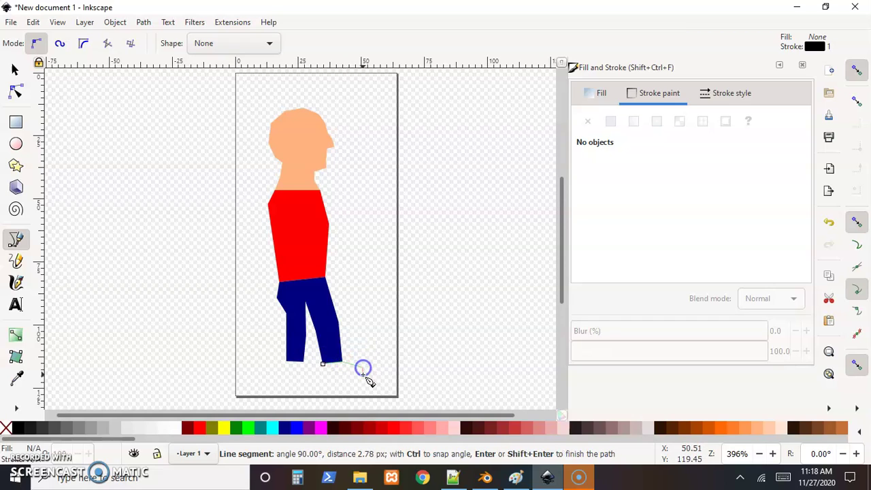
left_click(363, 379)
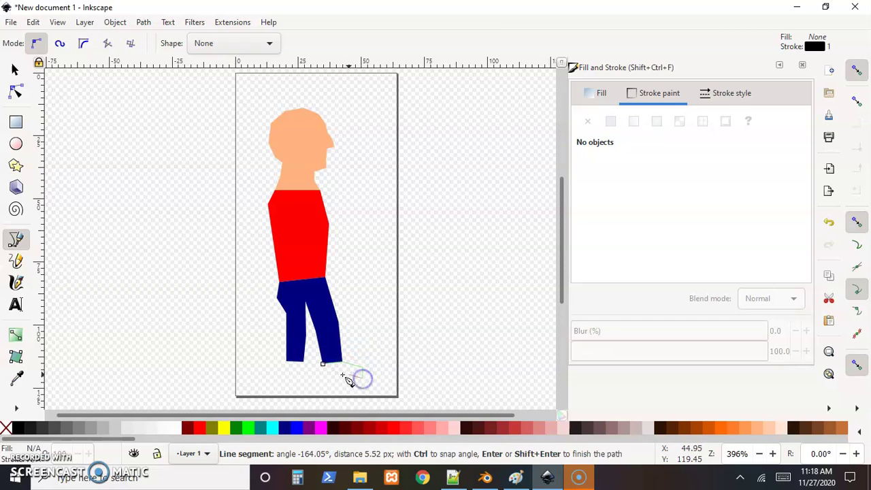
left_click(324, 379)
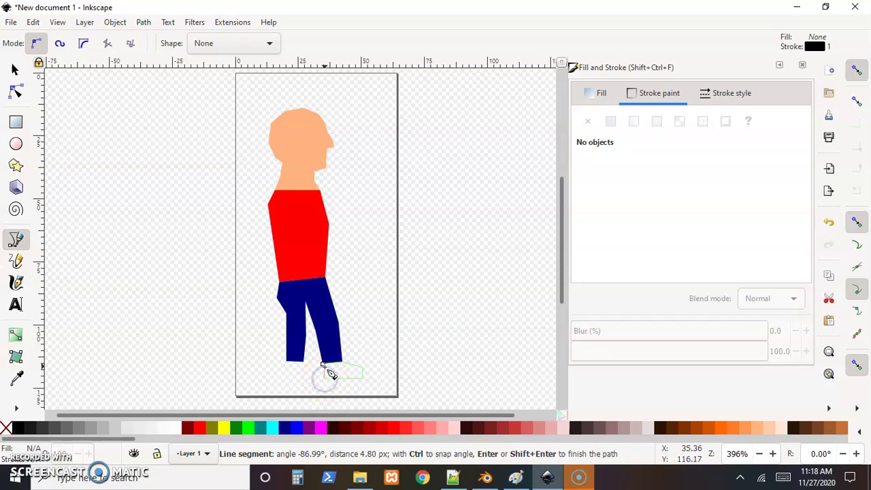
left_click(324, 365)
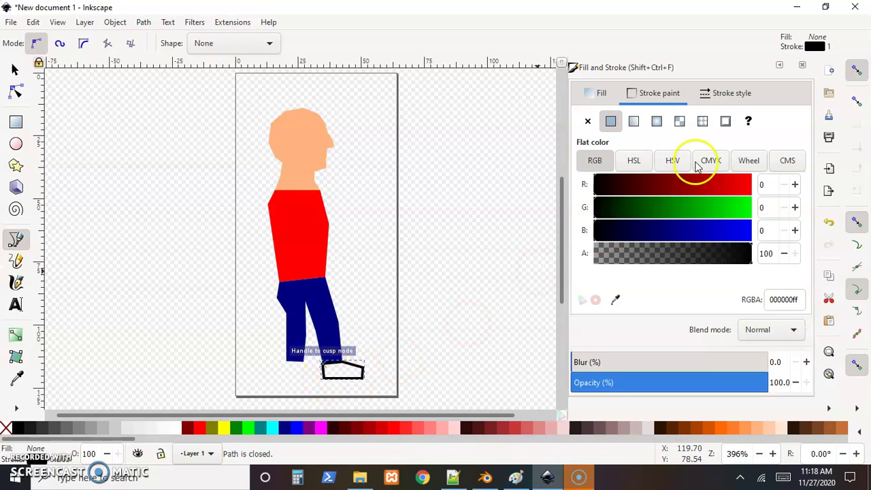
left_click(588, 121)
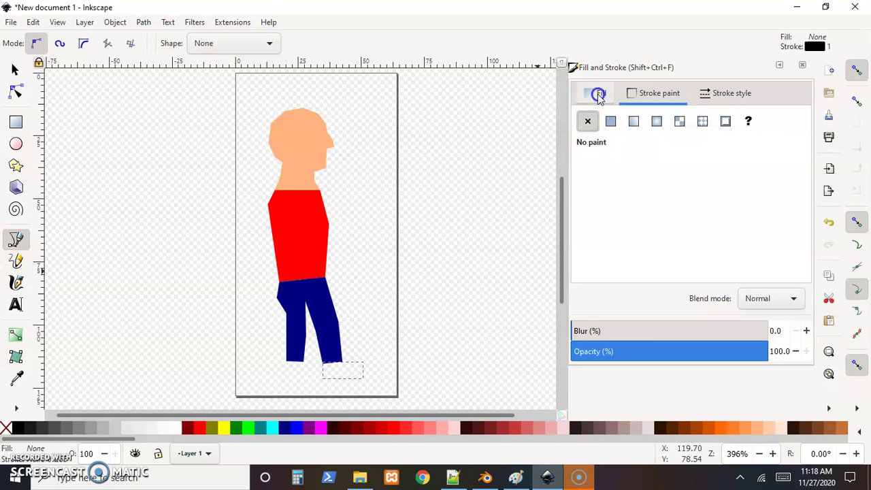
left_click(599, 92)
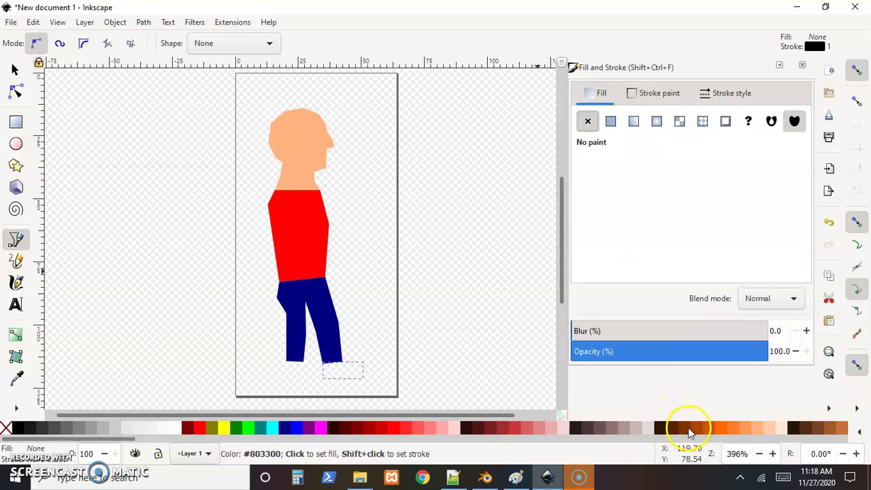
left_click(682, 433)
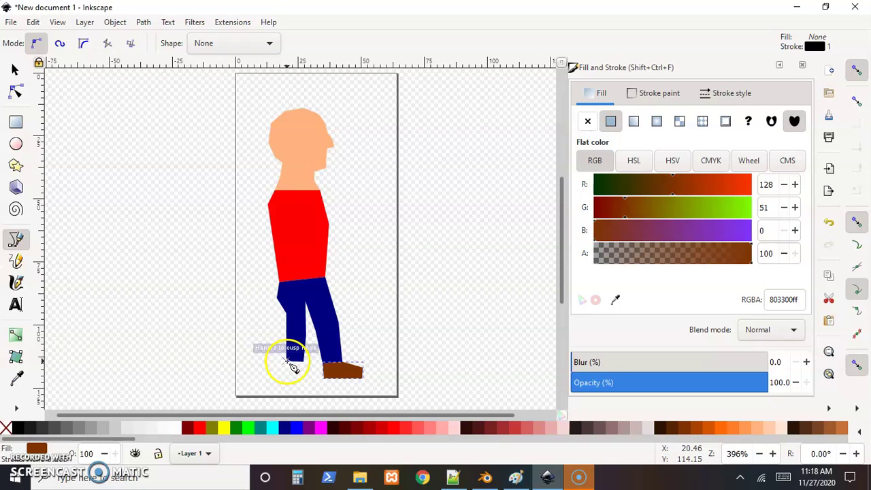
Outline a second shoe under the back leg and close its path.
left_click(286, 362)
left_click(306, 365)
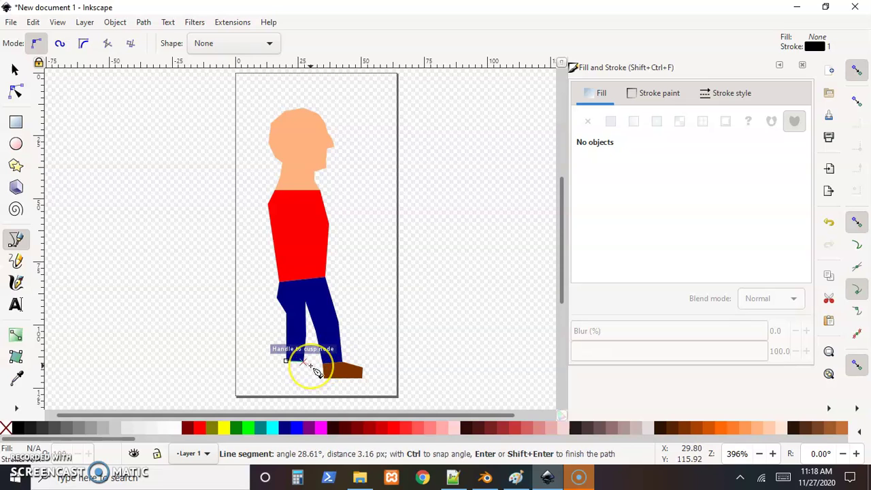
left_click(313, 368)
scroll(313, 369, "up", 5)
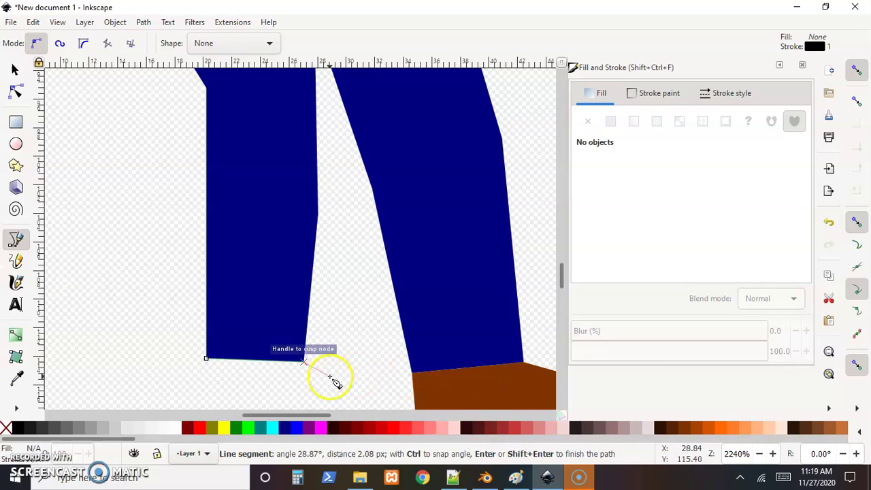
left_click(392, 386)
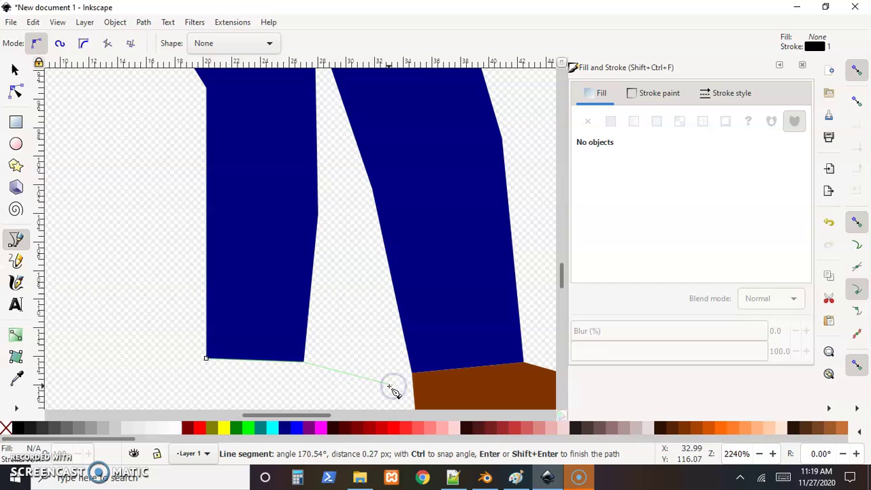
scroll(393, 393, "down", 4, "ctrl")
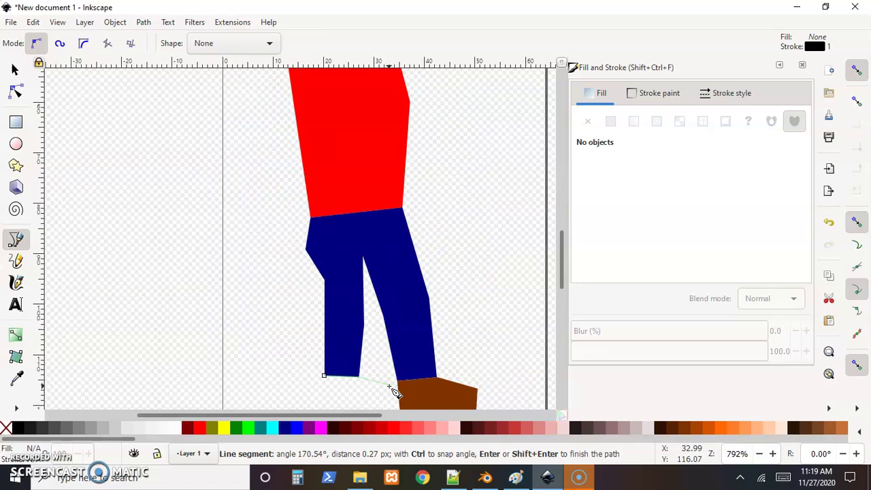
scroll(396, 394, "down", 2)
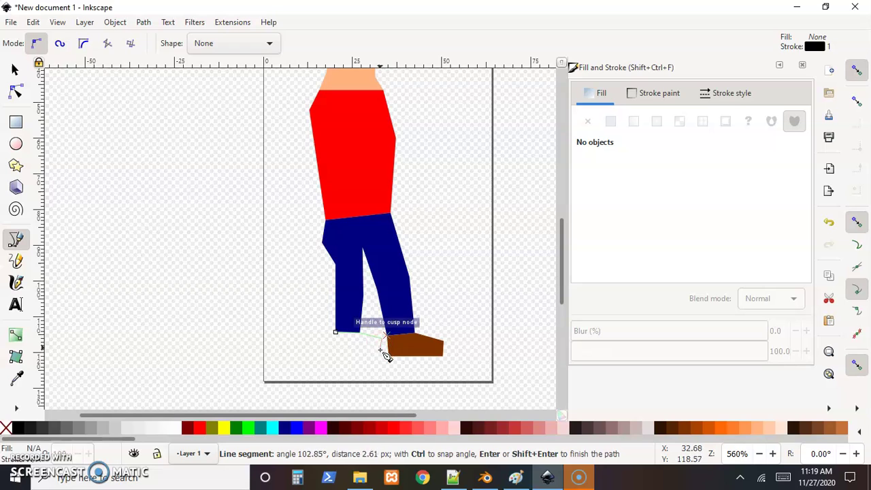
left_click(389, 353)
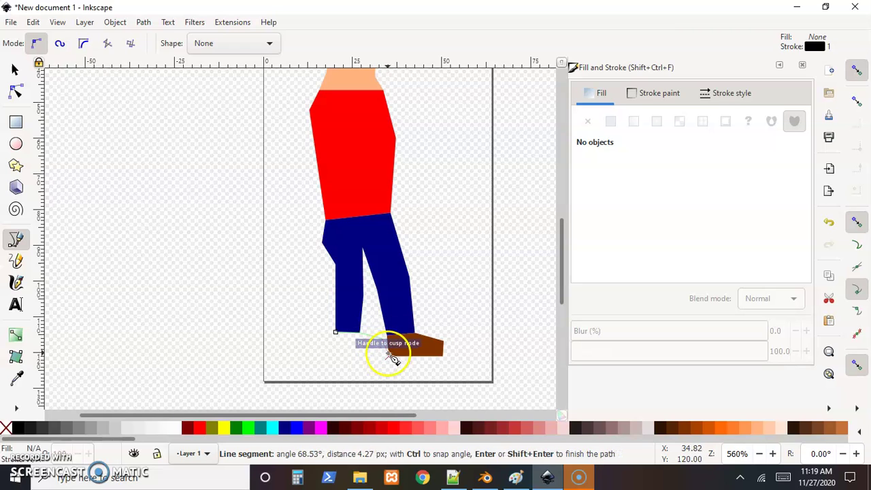
scroll(394, 359, "up", 5)
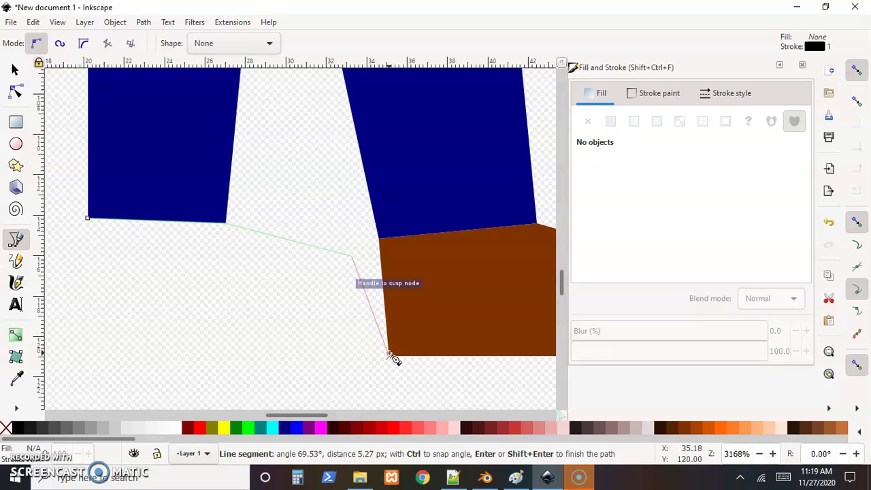
left_click(358, 351)
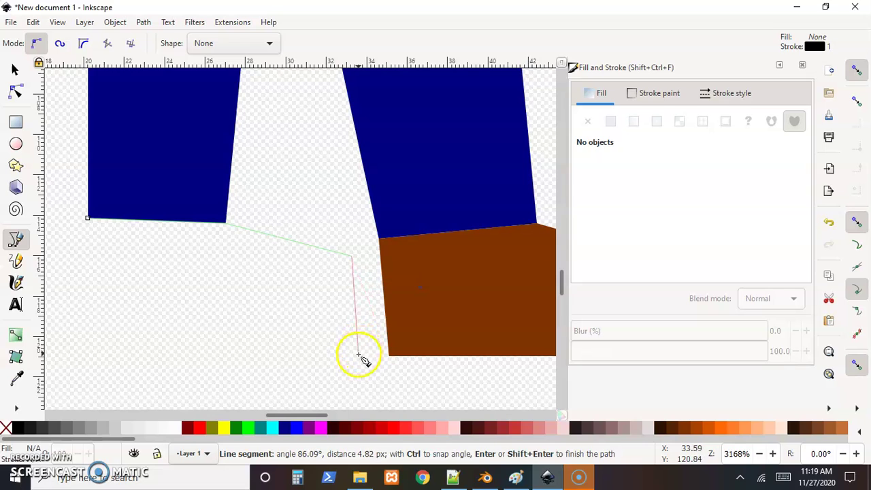
left_click(359, 346)
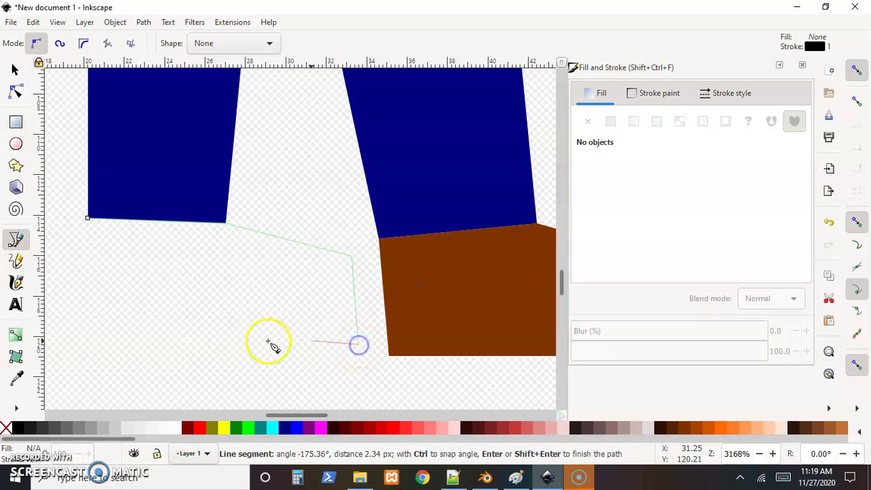
left_click(79, 346)
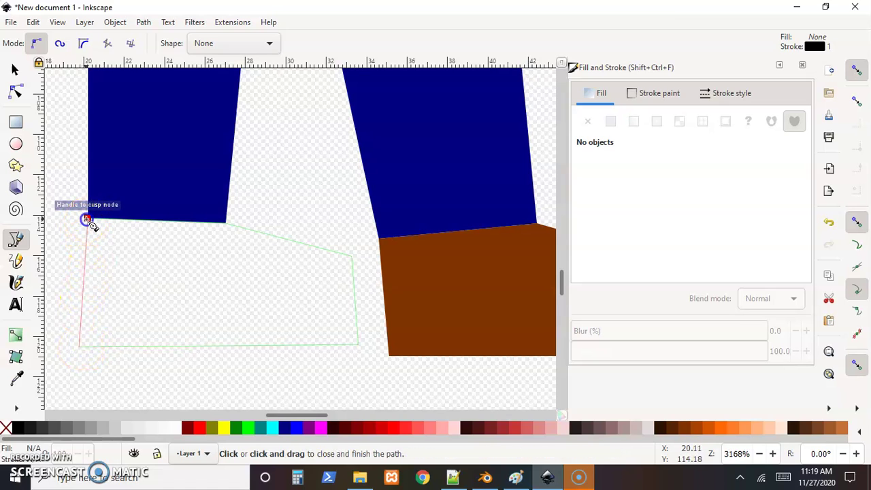
left_click(143, 251)
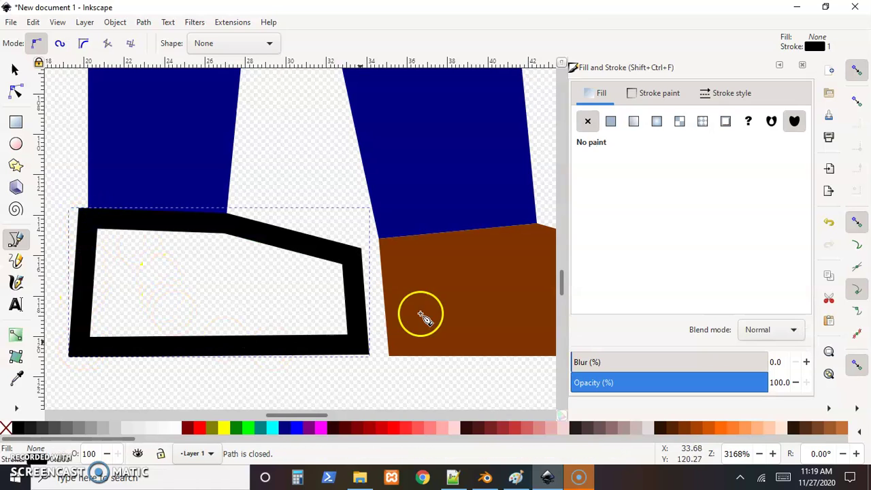
Fill the back shoe flat brown, remove its outline, and zoom out to see the whole figure.
left_click(611, 120)
left_click(643, 94)
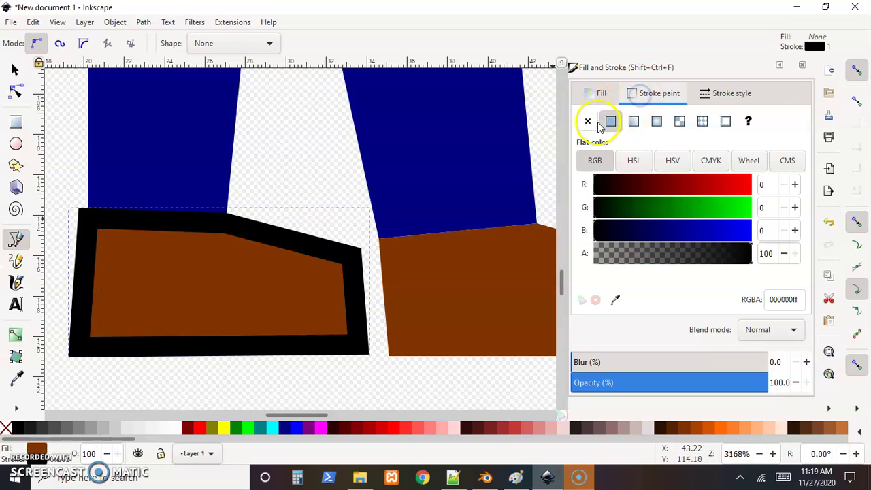
left_click(588, 121)
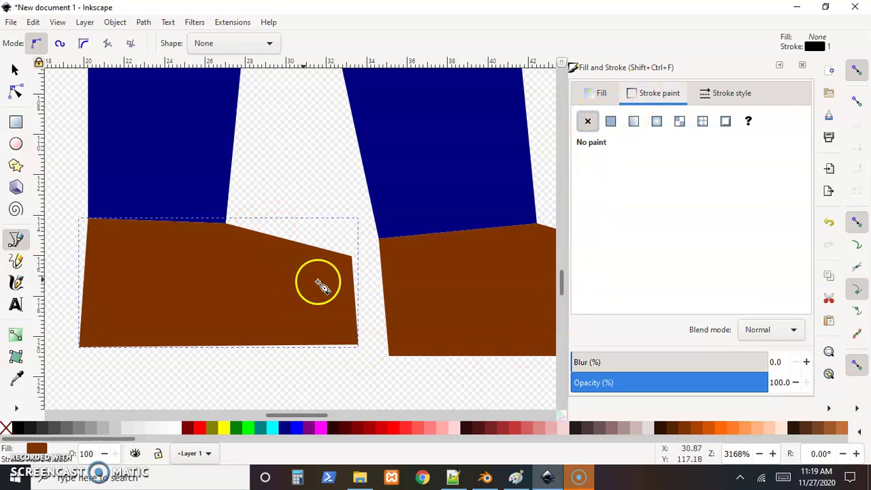
key("minus")
key("minus")
key("minus")
key("minus")
key("minus")
key("minus")
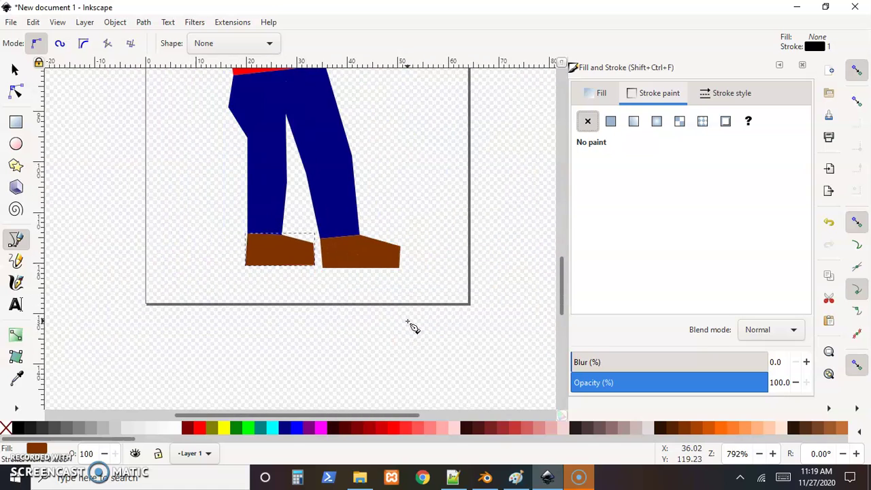
Draw a closed arm shape from the shoulder, bent forward at the elbow, ending in a hand.
left_click_drag(417, 247, 418, 355)
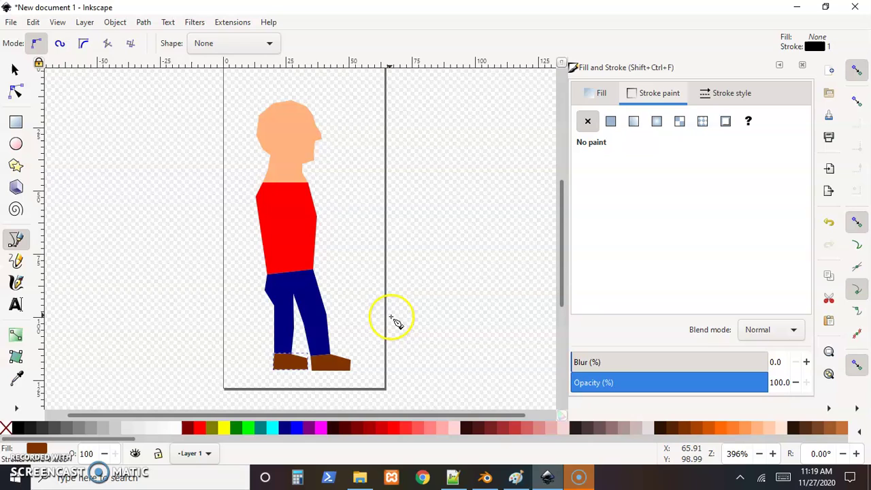
left_click(300, 206)
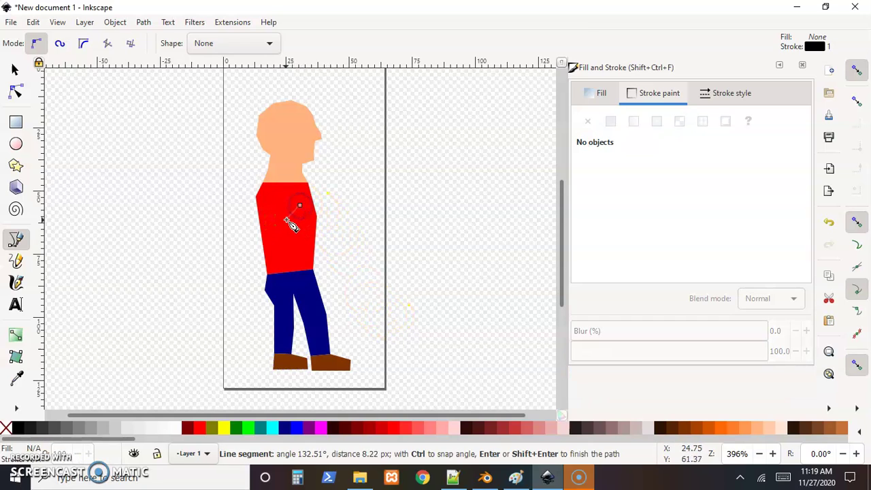
left_click(285, 224)
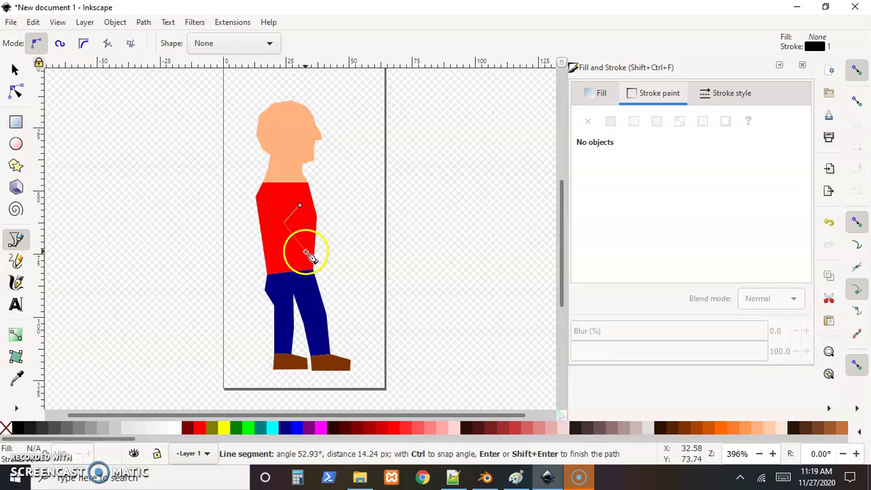
left_click(308, 254)
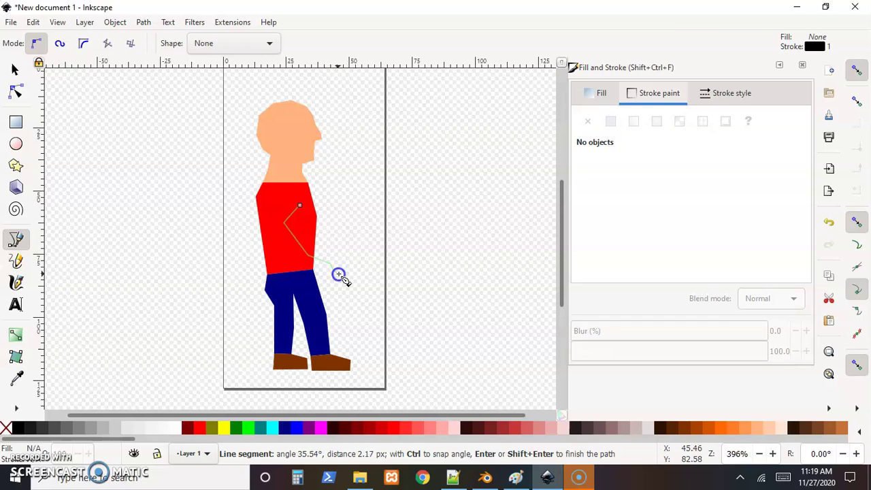
left_click(347, 269)
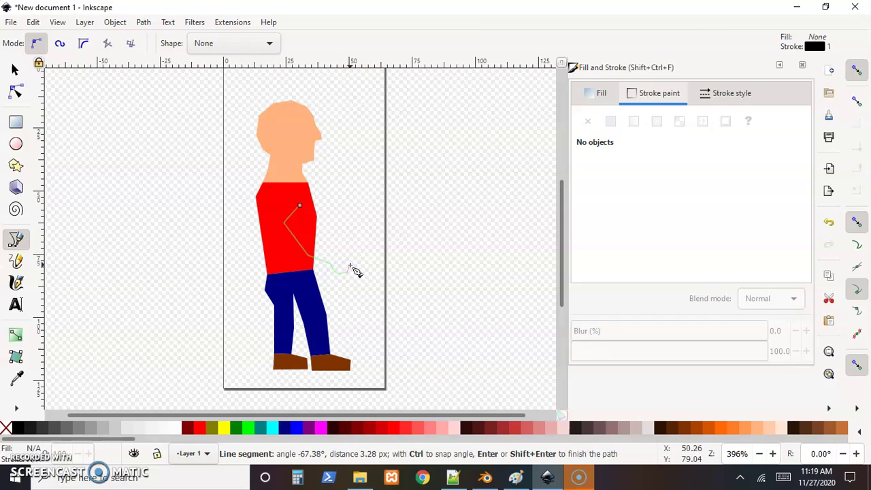
left_click(349, 263)
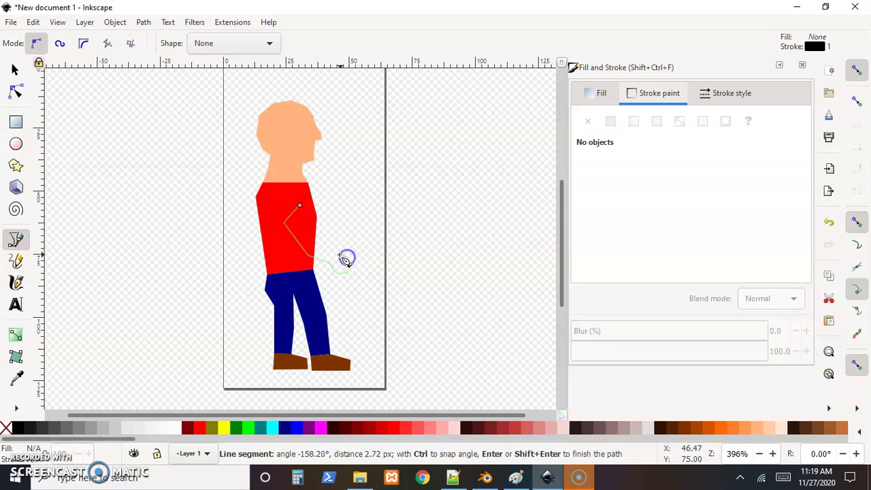
left_click(339, 257)
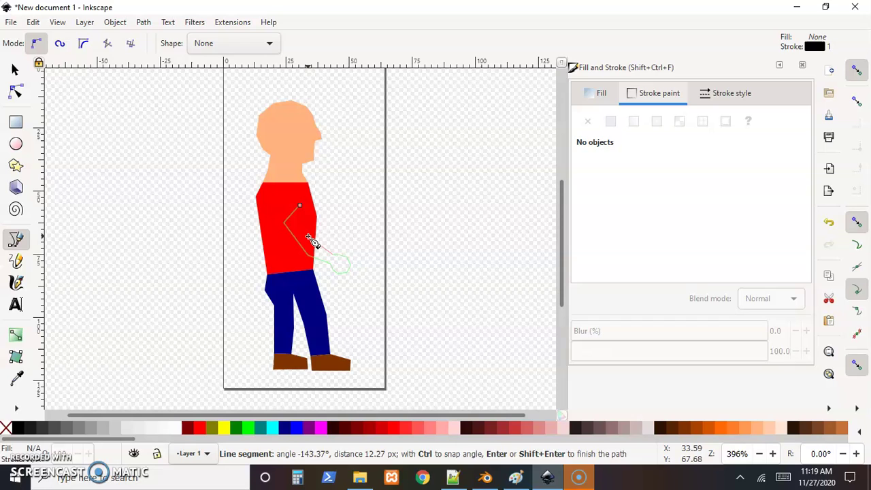
left_click(308, 238)
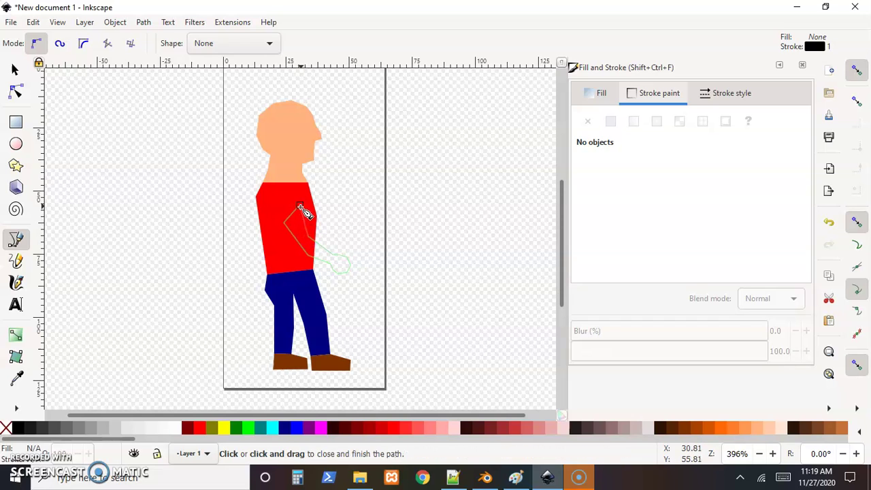
left_click(302, 208)
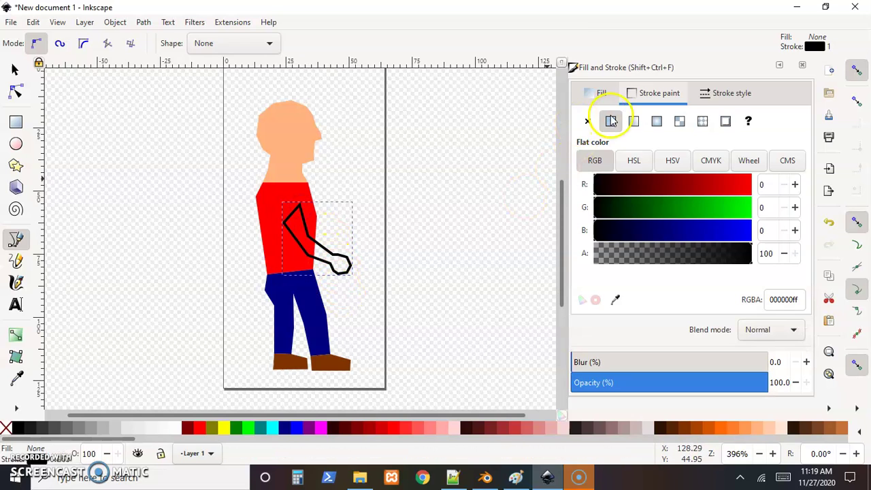
Remove the arm's outline and fill it with the skin colour #FFB380.
left_click(588, 121)
left_click(592, 92)
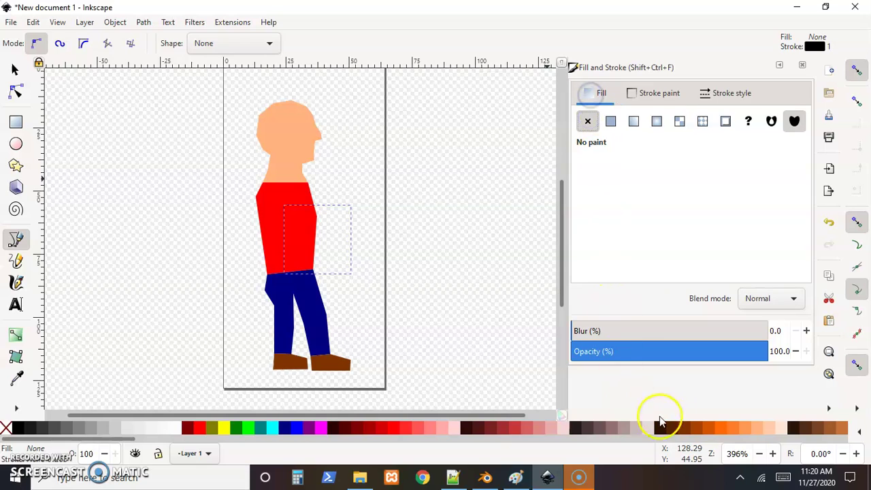
left_click(756, 430)
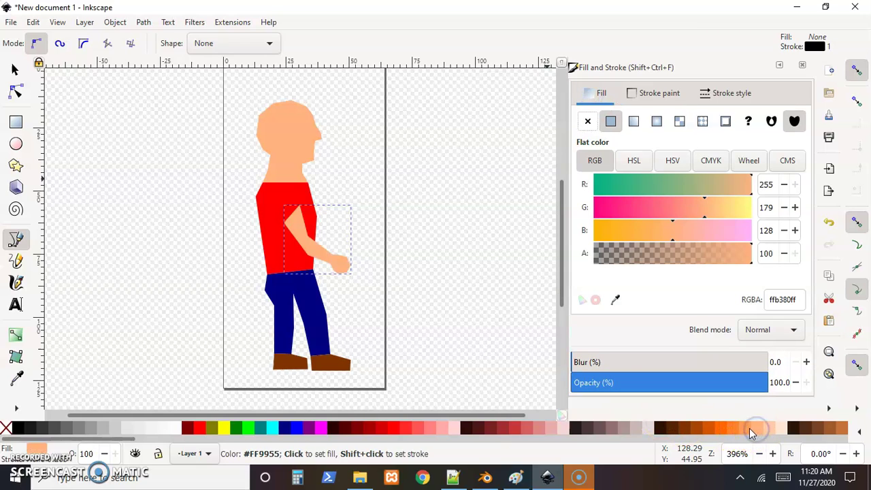
left_click(17, 69)
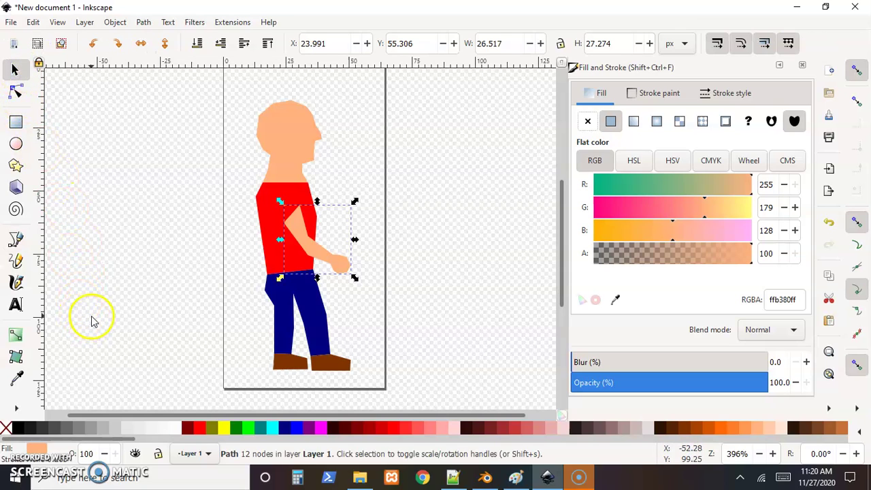
Start Save As and browse to Documents > game dev in python > MyPyGame > images.
left_click_drag(94, 320, 141, 261)
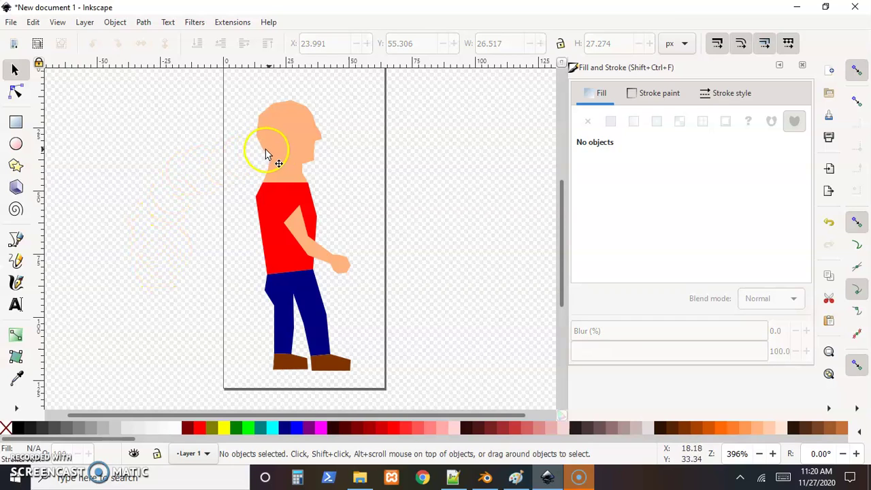
left_click(10, 22)
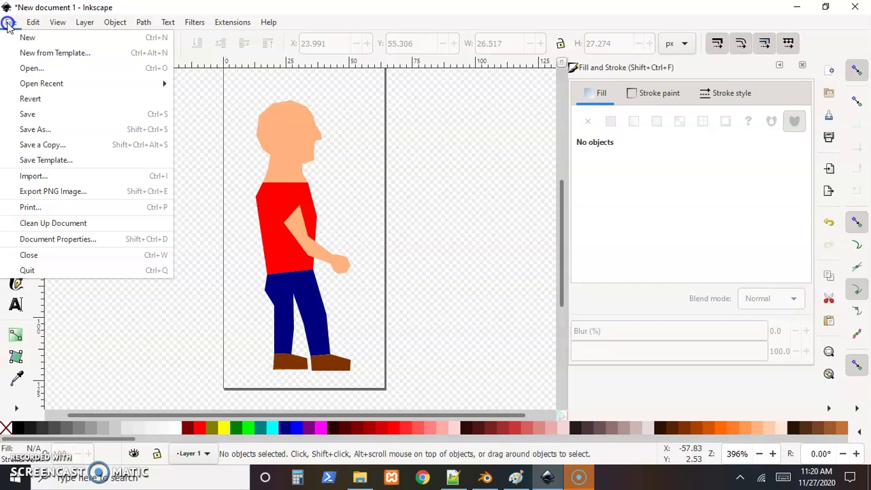
left_click(25, 121)
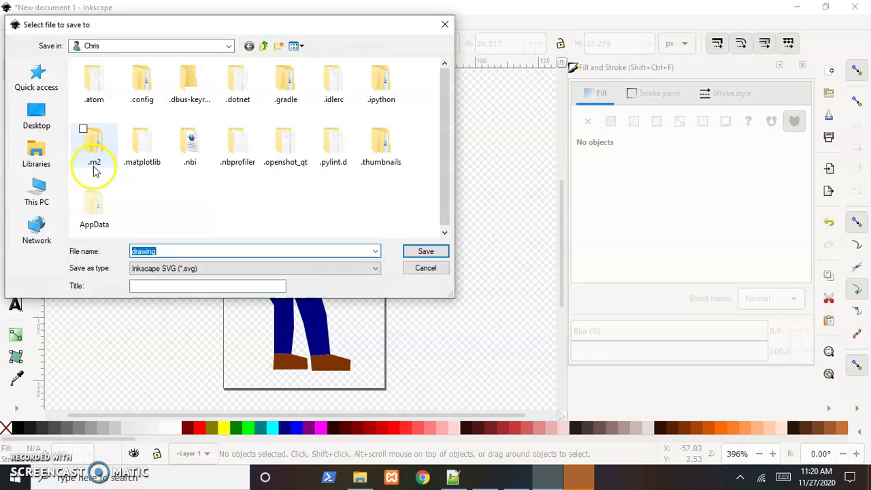
left_click(37, 154)
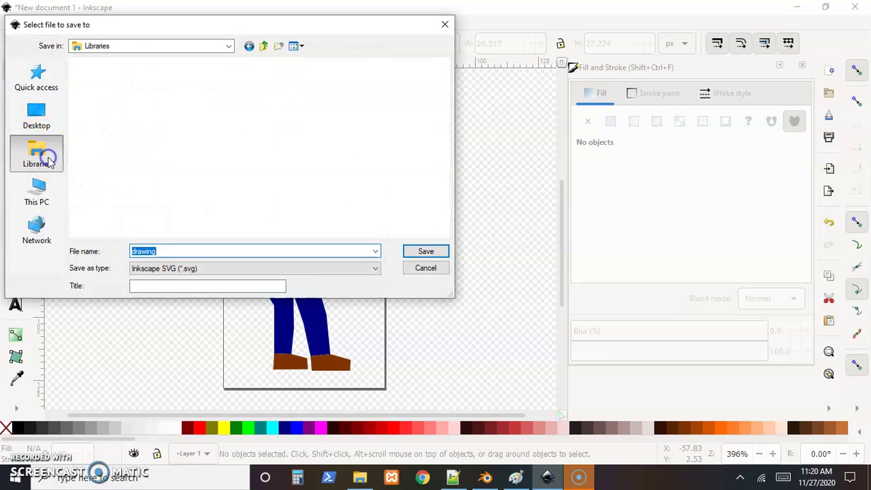
left_click(240, 80)
double_click(240, 81)
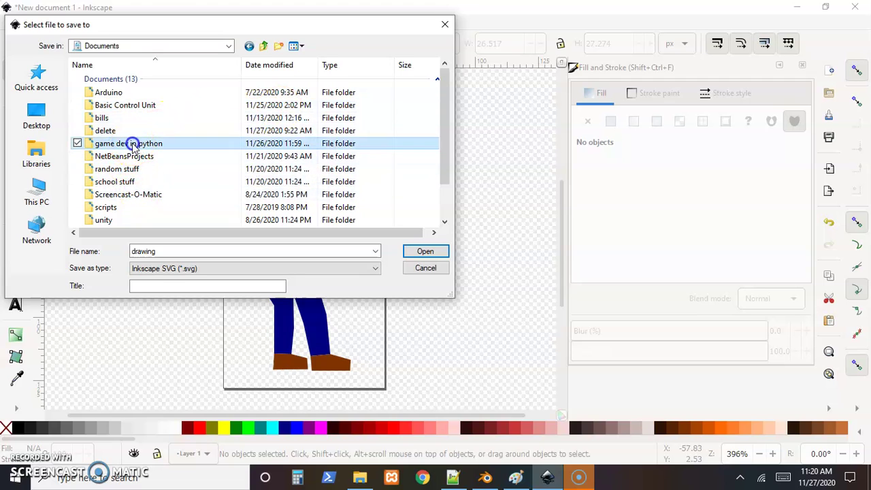
double_click(132, 144)
double_click(125, 87)
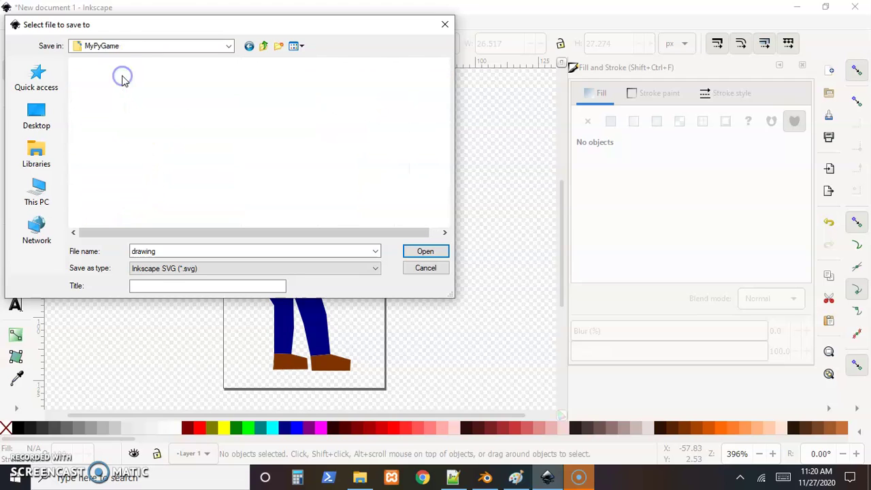
left_click(124, 80)
double_click(124, 80)
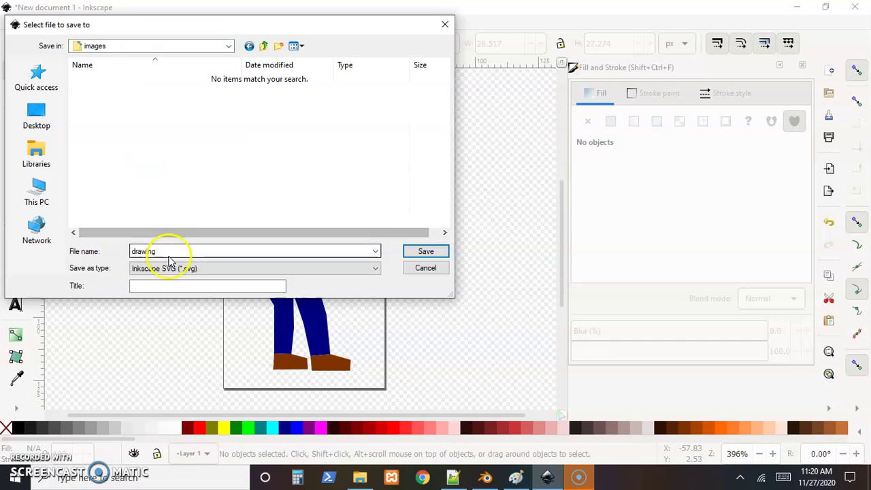
Name the file character and save it as character.svg.
double_click(168, 252)
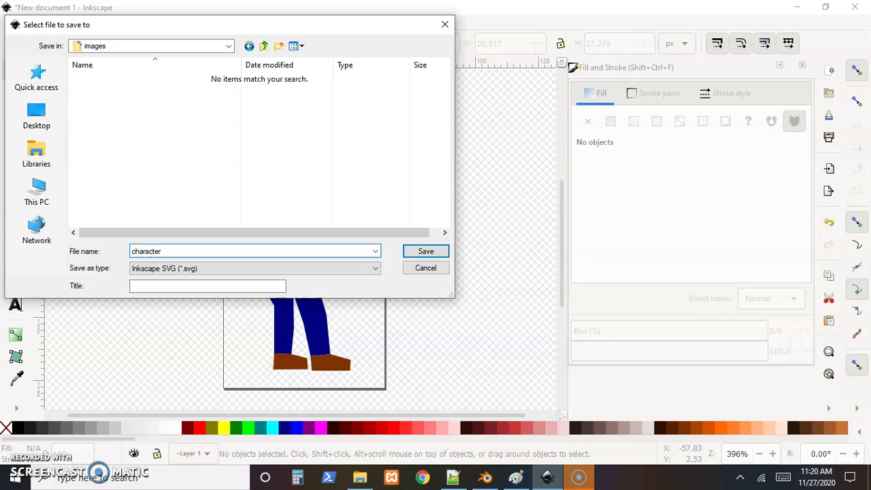
type("character")
key("Return")
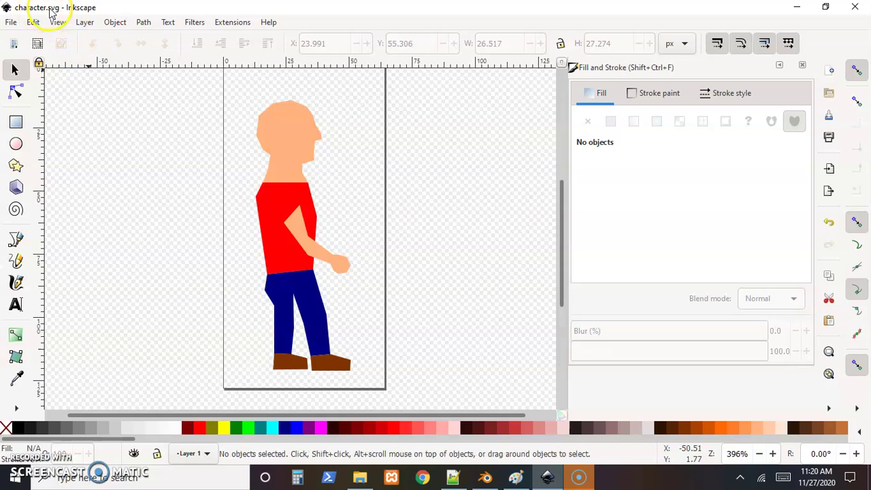
In File Explorer, open the images folder and open the character file with Sublime Text.
left_click(360, 478)
left_click(466, 125)
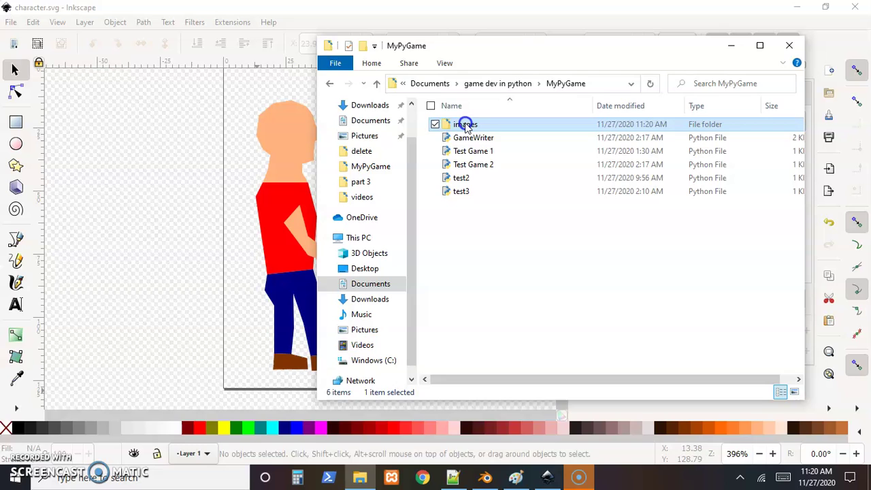
double_click(466, 125)
left_click(463, 154)
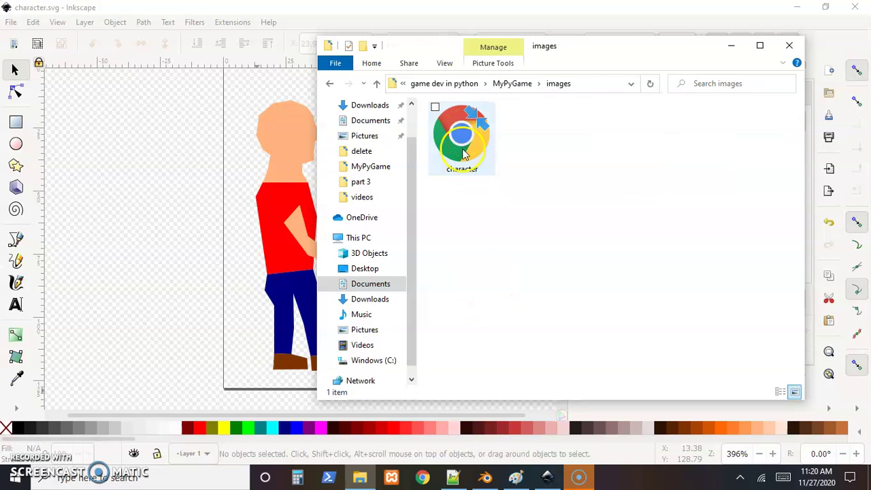
left_click(470, 141)
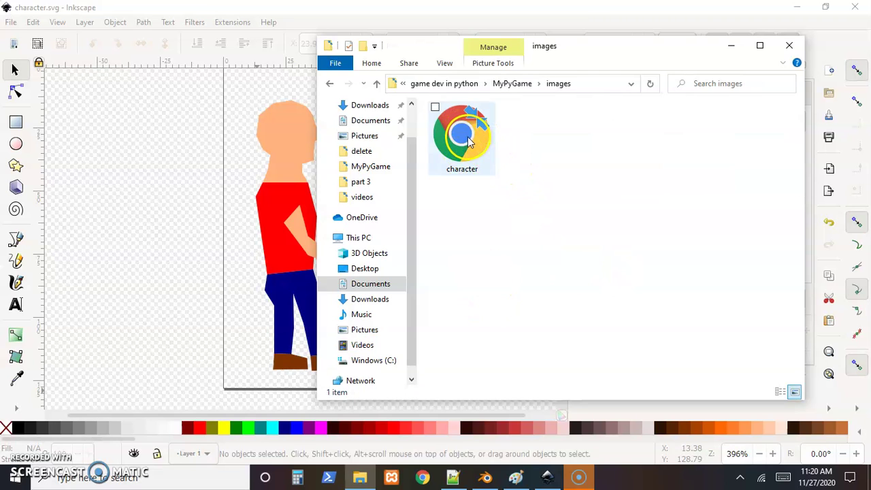
left_click(468, 141)
right_click(468, 139)
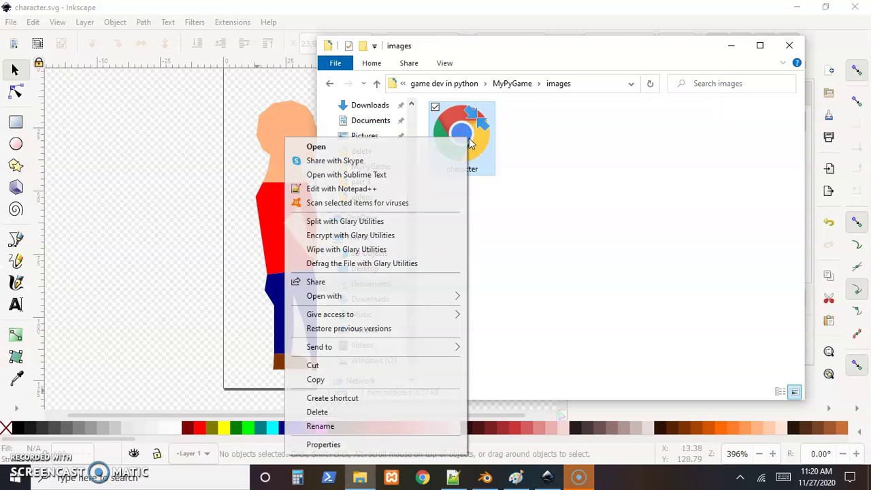
left_click(404, 176)
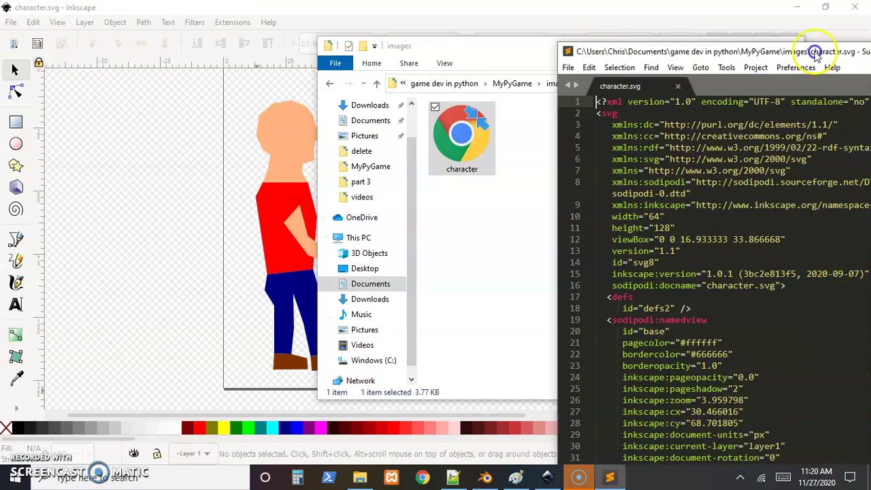
Review character.svg's 82-line SVG markup in Sublime Text, then minimize it and return to Inkscape.
mouse_move(785, 19)
left_mouse_down()
mouse_move(348, 31)
mouse_move(544, 27)
mouse_move(520, 25)
left_mouse_up()
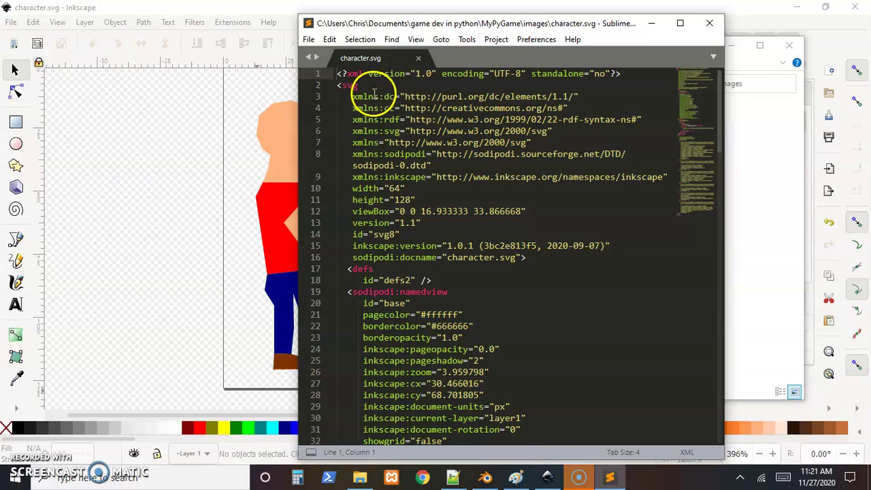
left_click_drag(338, 85, 550, 306)
scroll(550, 307, "down", 5)
scroll(550, 306, "down", 20)
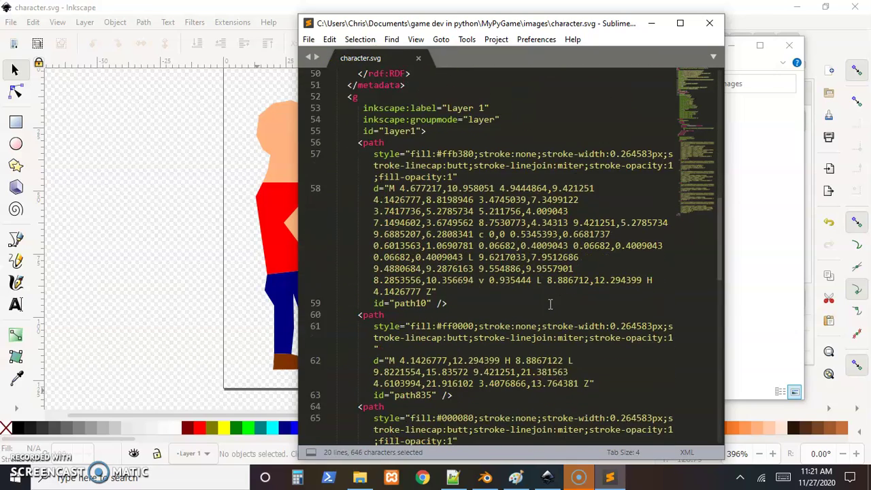
scroll(550, 301, "down", 5)
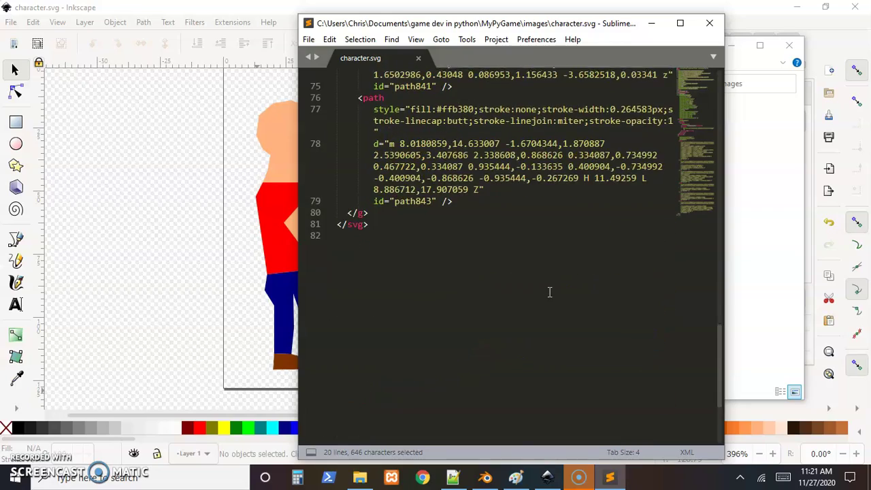
scroll(550, 292, "up", 12)
scroll(550, 292, "up", 15)
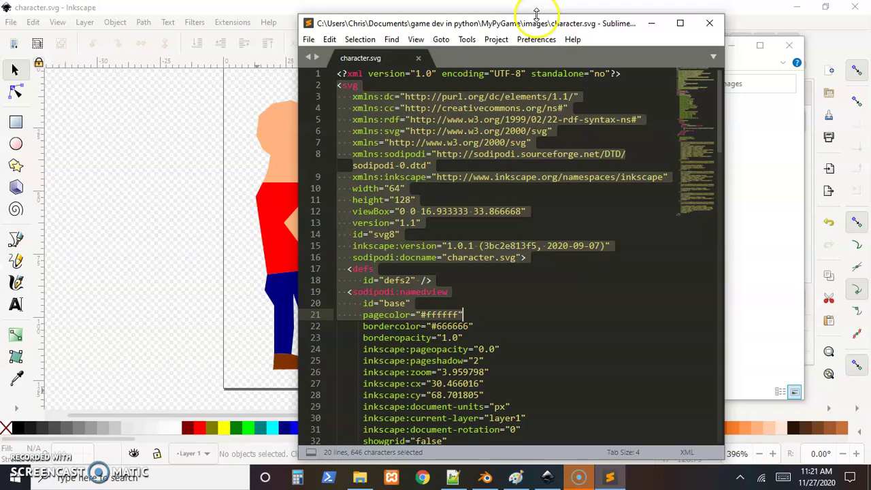
left_click(652, 23)
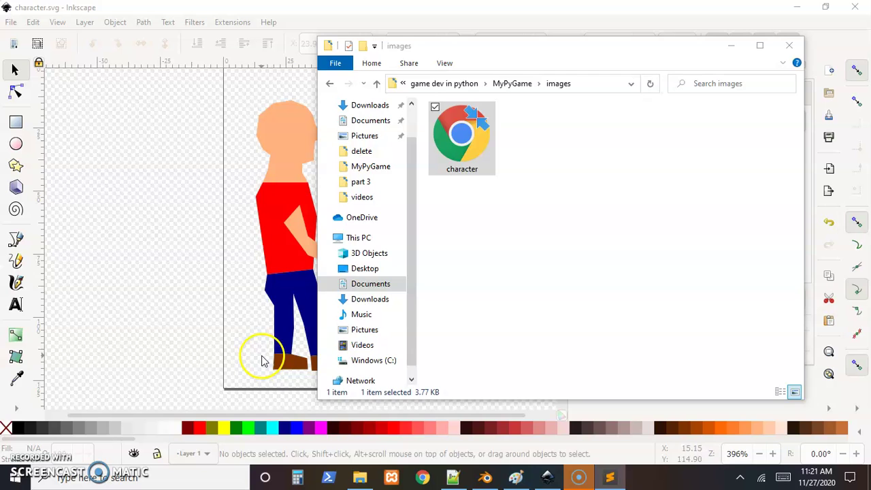
left_click(145, 194)
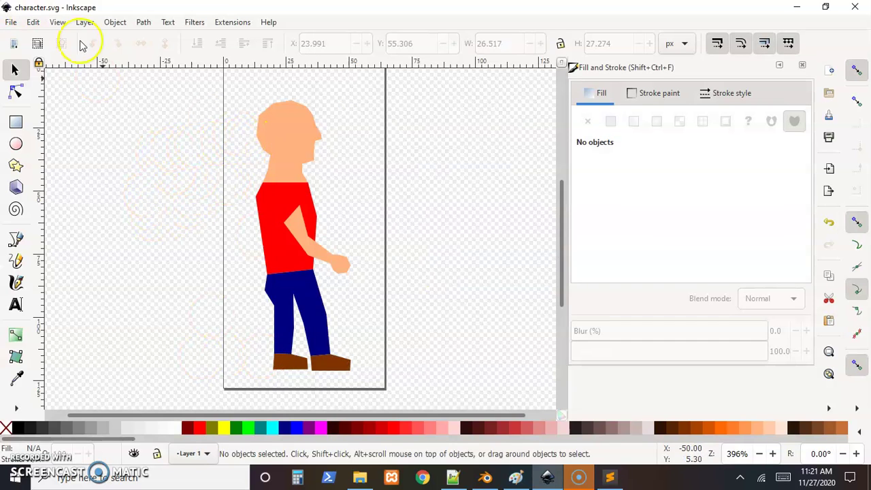
left_click(258, 148)
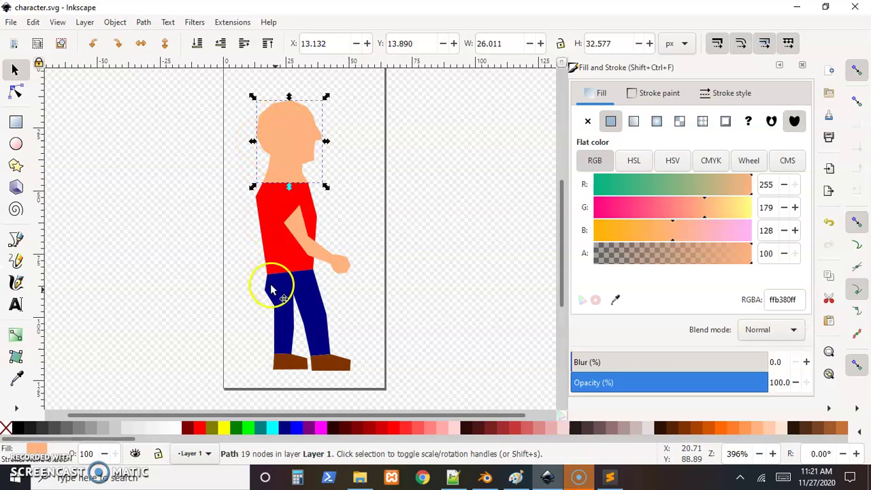
left_click(281, 247)
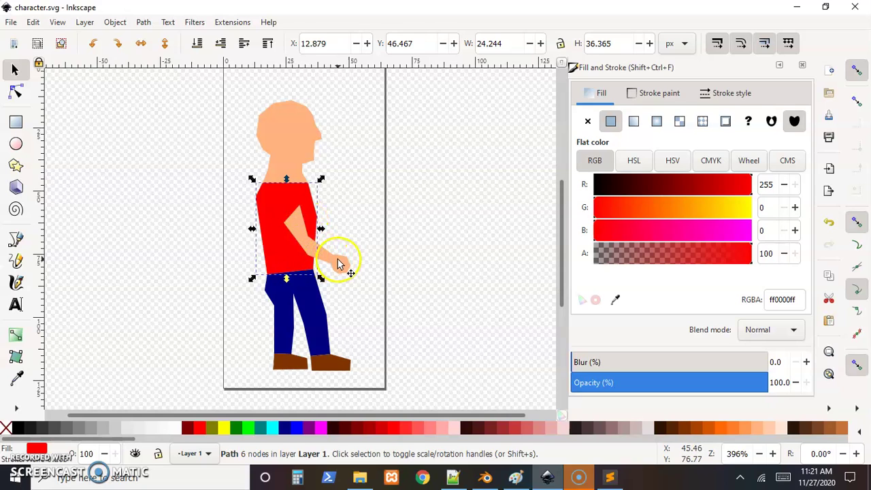
left_click(337, 264)
left_click(268, 201)
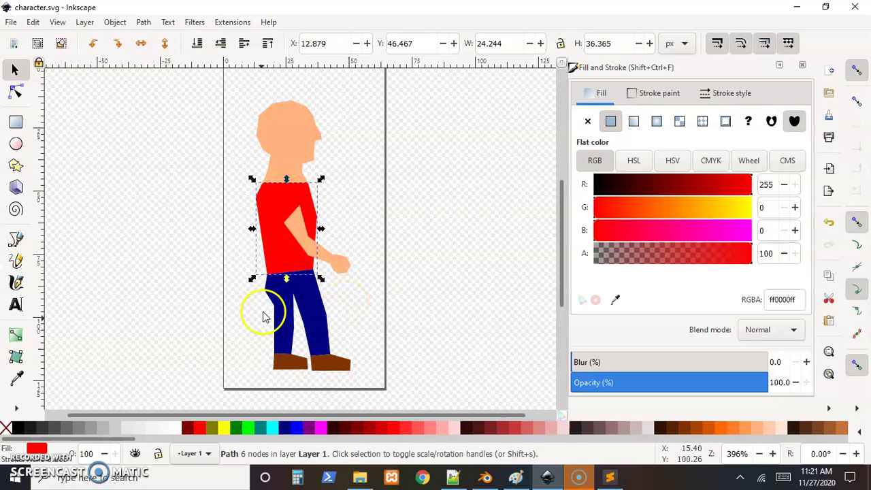
left_click(360, 165)
left_click_drag(431, 218, 420, 233)
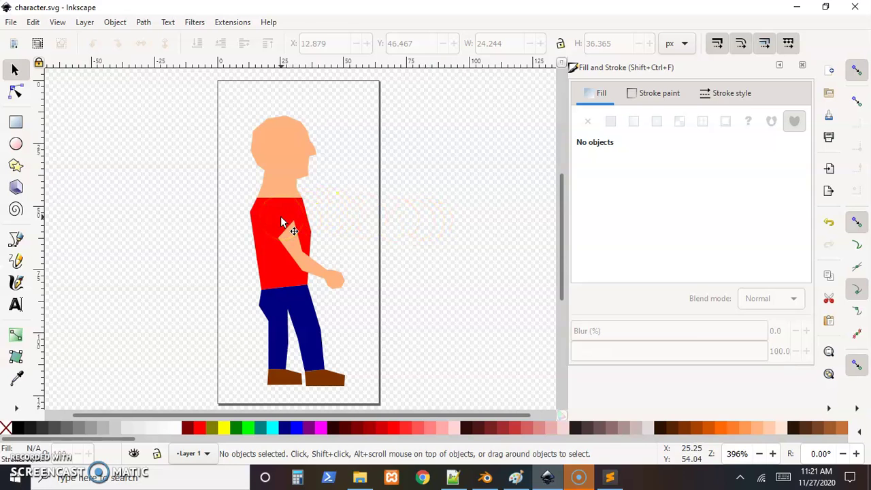
Select all character parts and scale them up to about 58.8 × 123 px.
left_click_drag(229, 107, 363, 391)
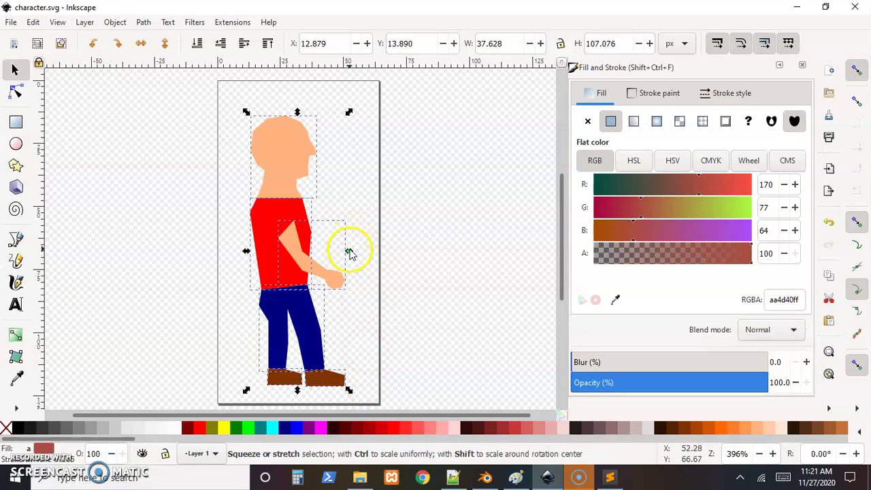
left_click_drag(247, 112, 220, 84)
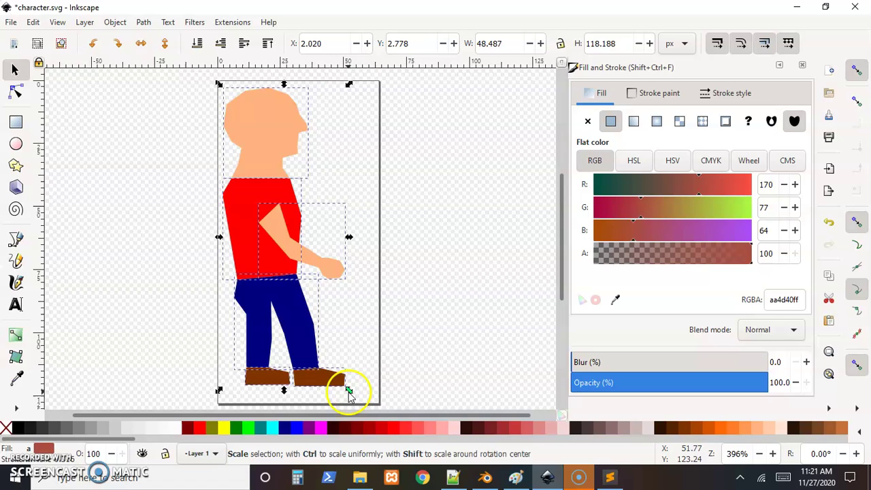
left_click_drag(350, 391, 375, 403)
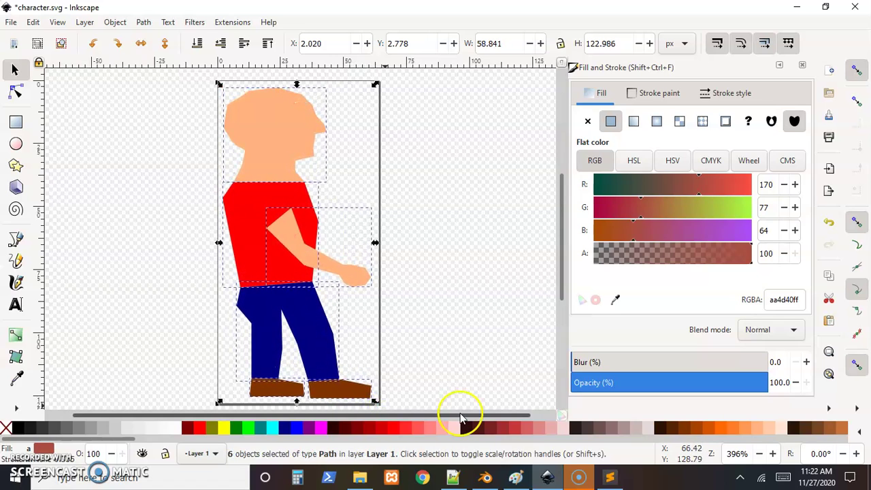
left_click(410, 288)
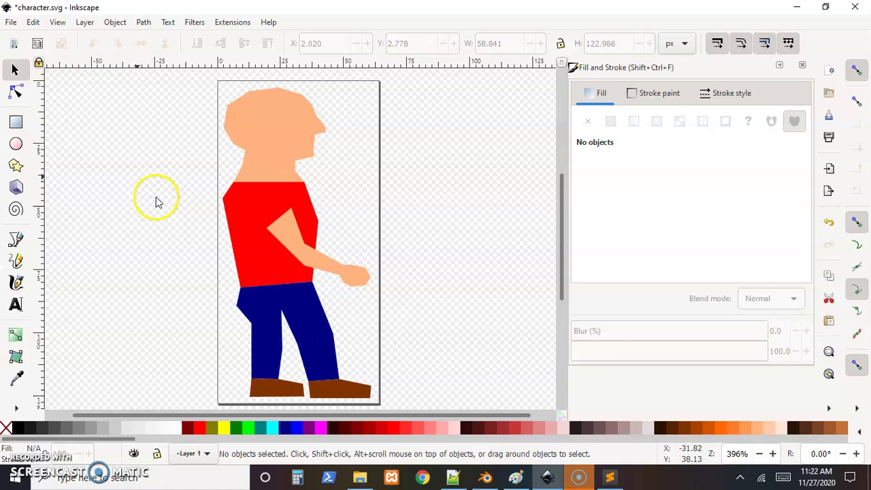
In Export PNG Image, set the Drawing export area in px to 64 × 128.
left_click(11, 22)
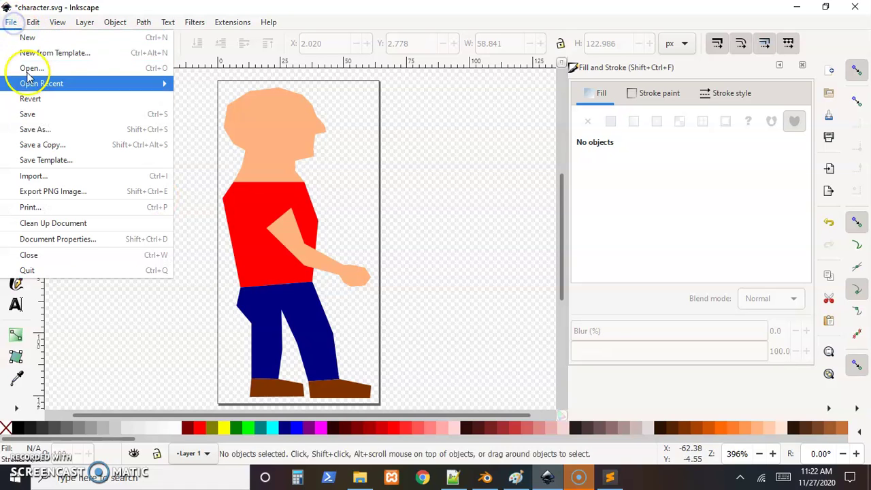
left_click(51, 193)
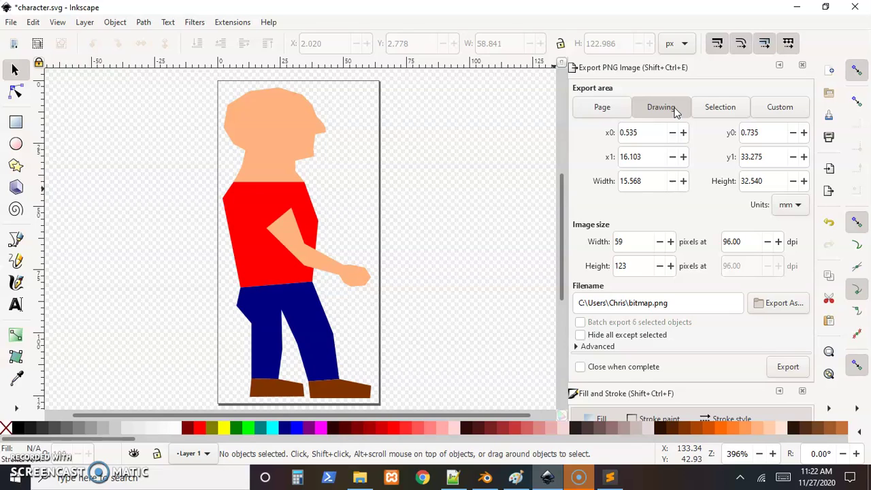
left_click(797, 205)
left_click(794, 223)
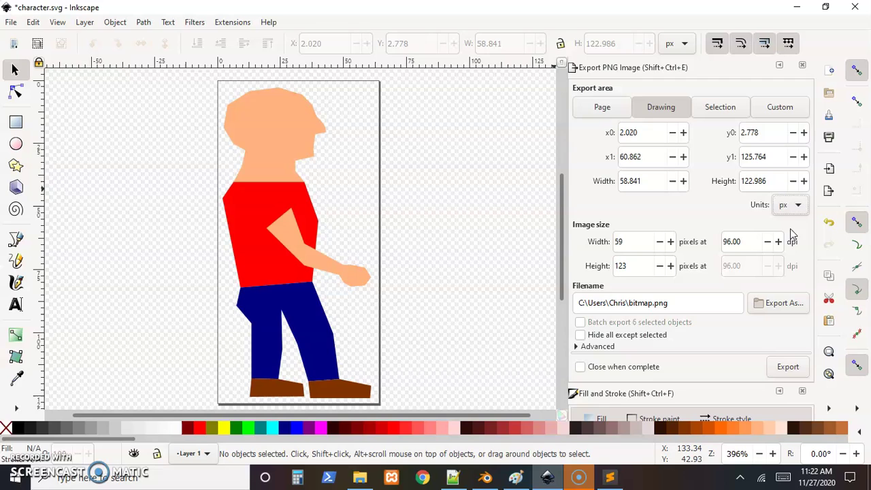
left_click(320, 179)
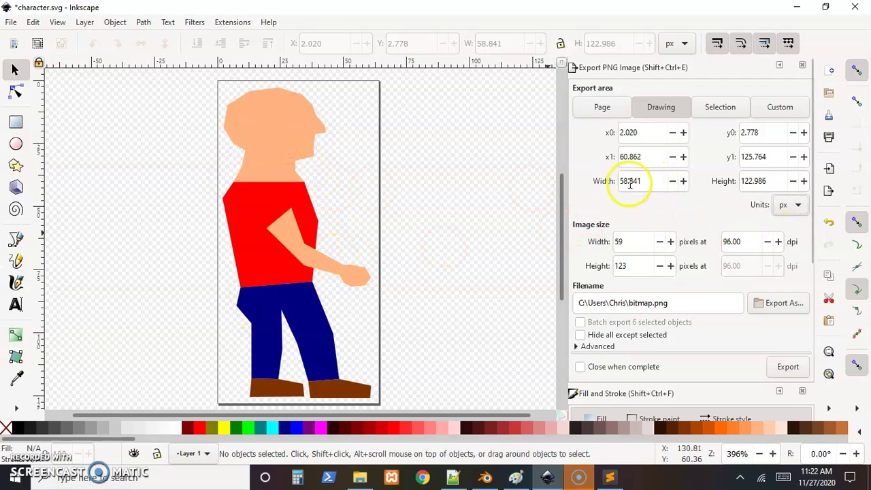
left_click_drag(641, 181, 620, 184)
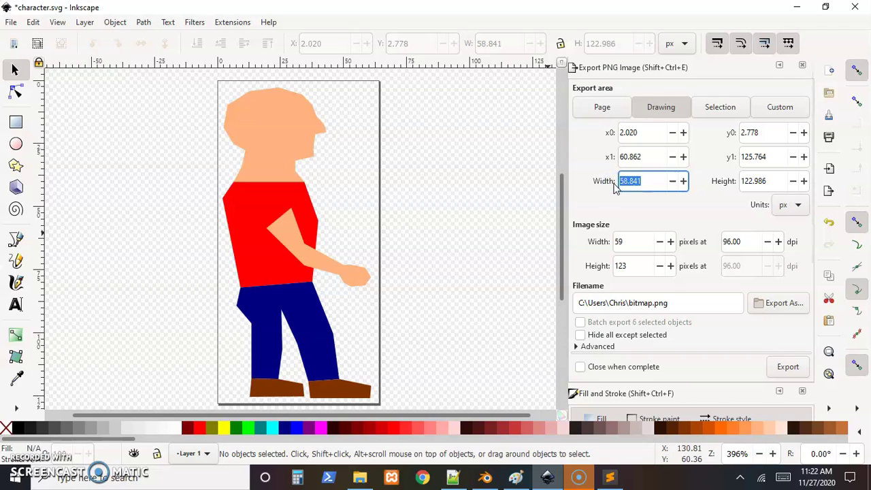
type("64")
key("Tab")
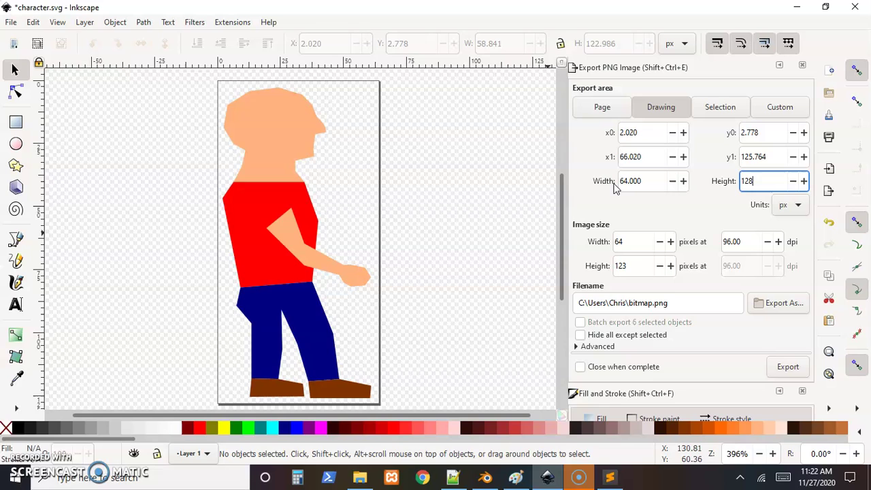
left_click(511, 210)
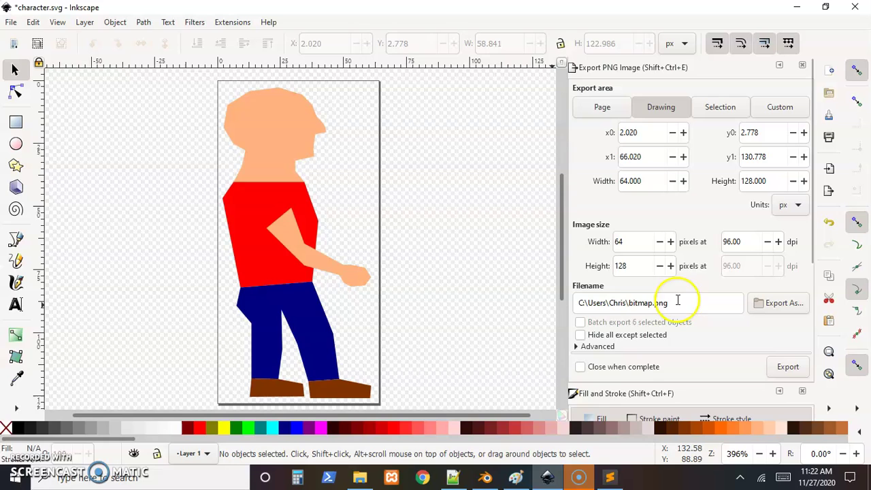
Set the export target to character in Documents > game dev in python > MyPyGame > images.
left_click(769, 304)
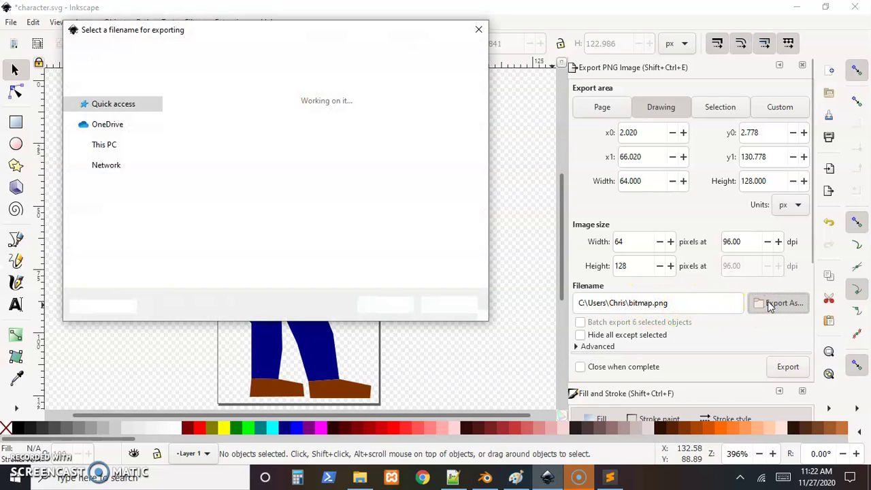
left_click(111, 151)
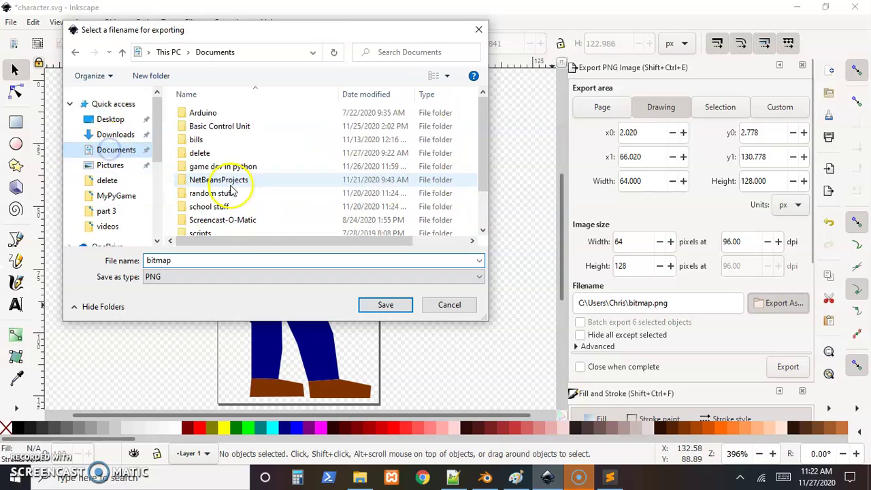
left_click(235, 168)
double_click(235, 167)
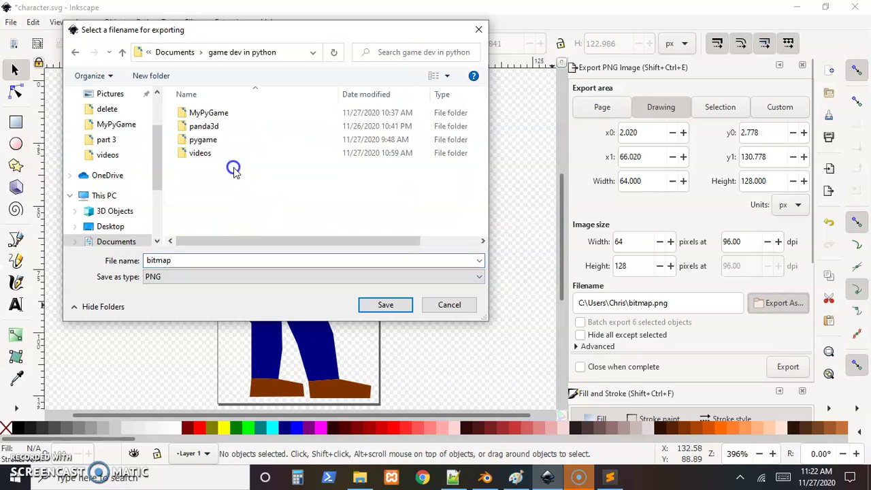
left_click(235, 113)
double_click(236, 113)
left_click(235, 113)
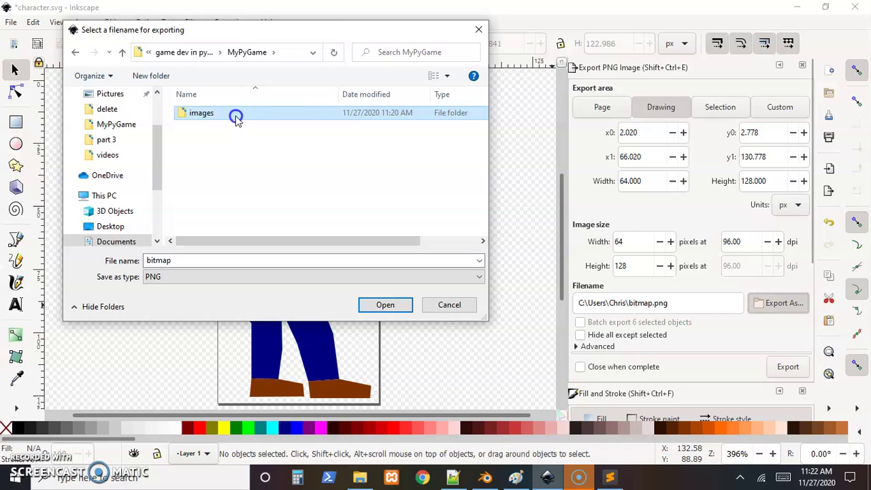
double_click(233, 114)
double_click(201, 260)
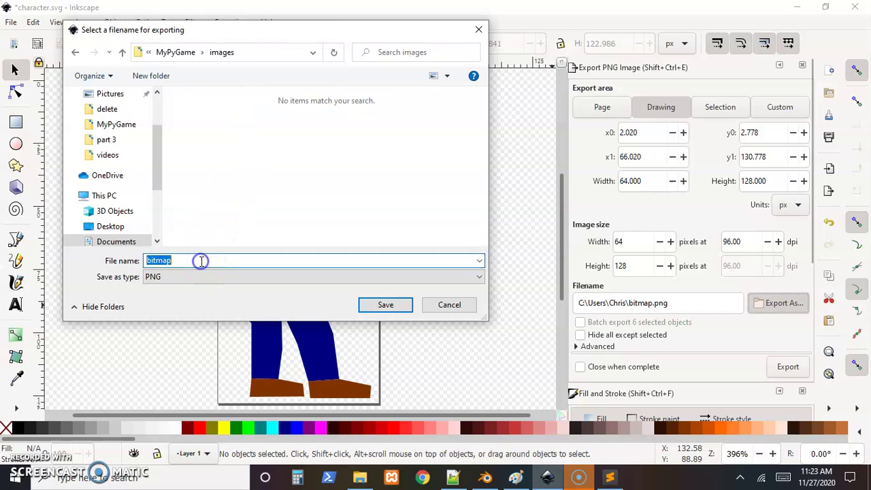
type("character")
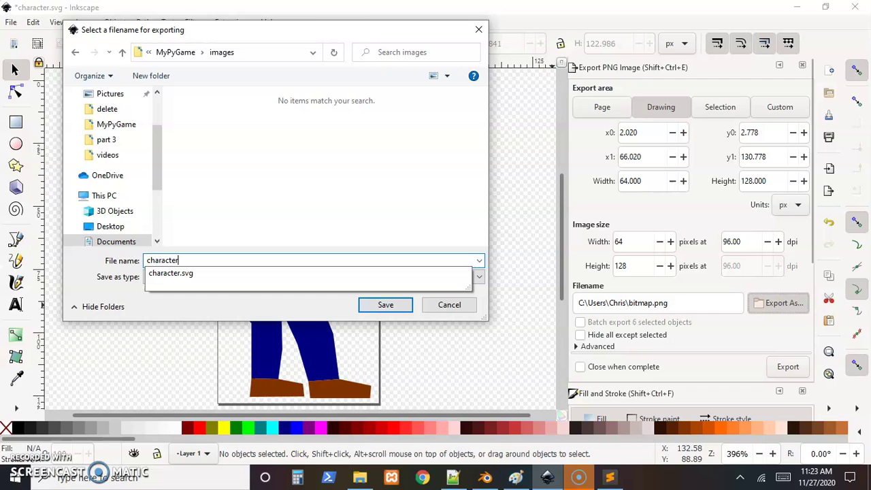
key("Return")
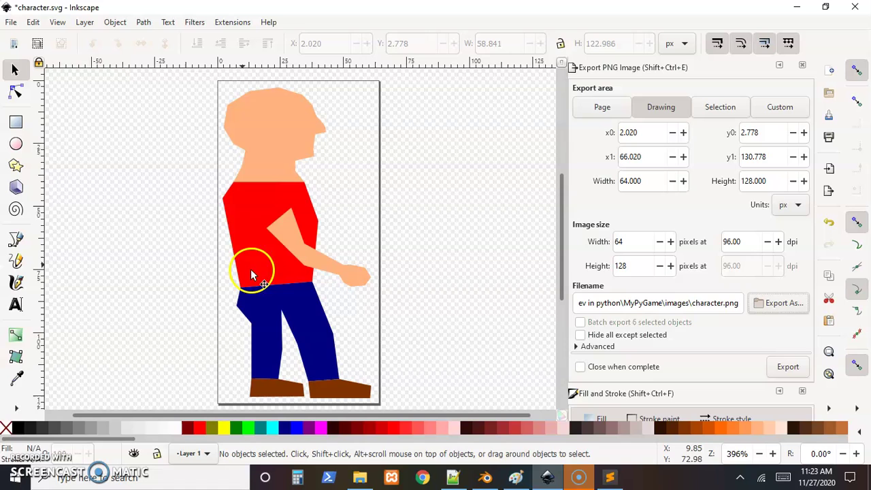
Check the images folder, then export the drawing as character.png.
left_click(360, 478)
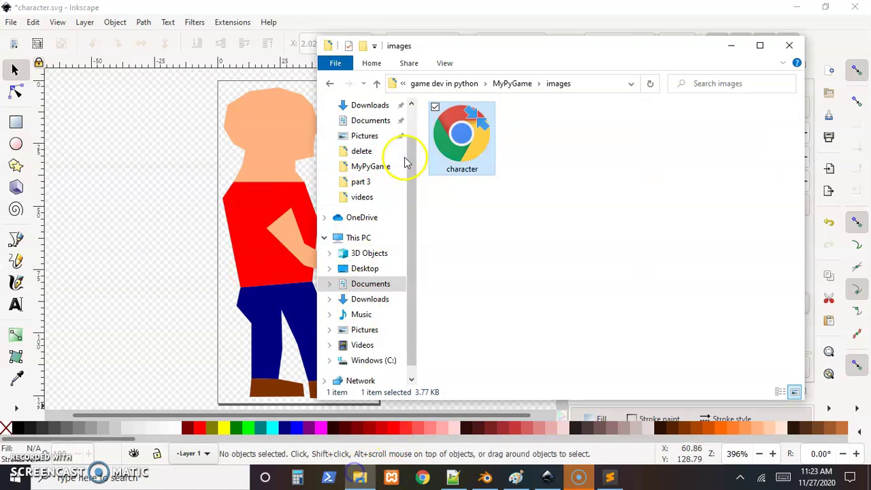
left_click(185, 194)
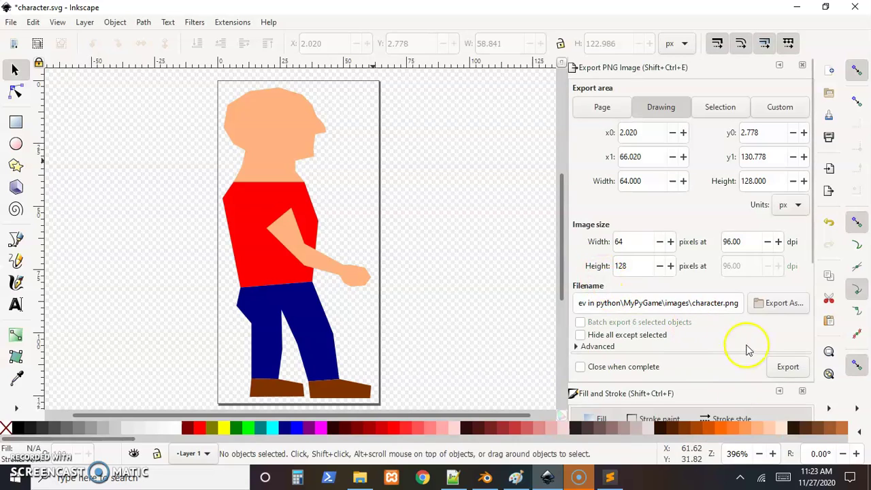
left_click(783, 367)
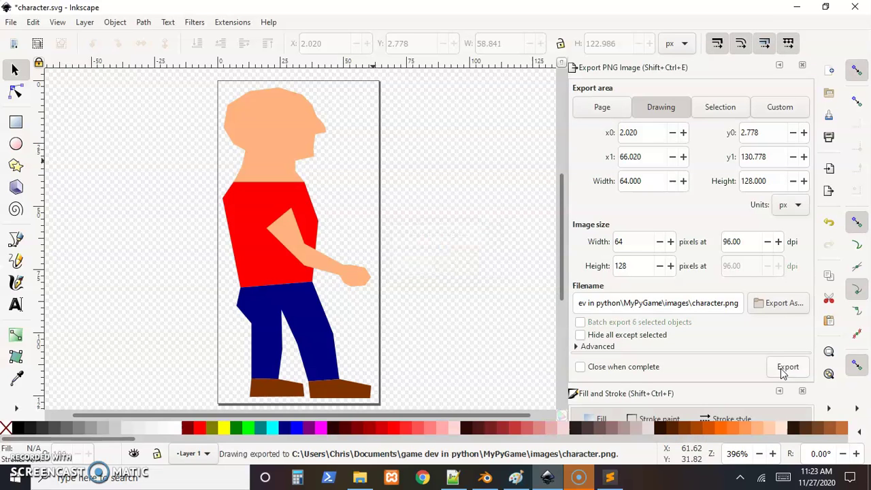
left_click(358, 475)
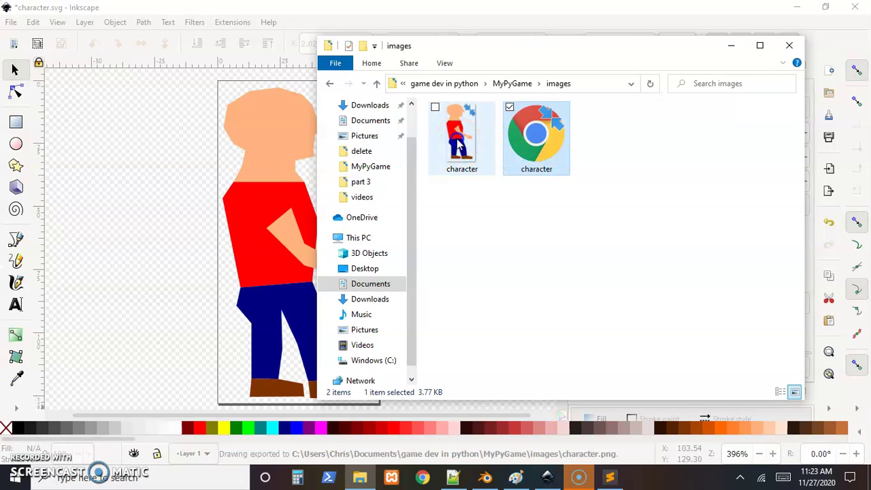
left_click(467, 146)
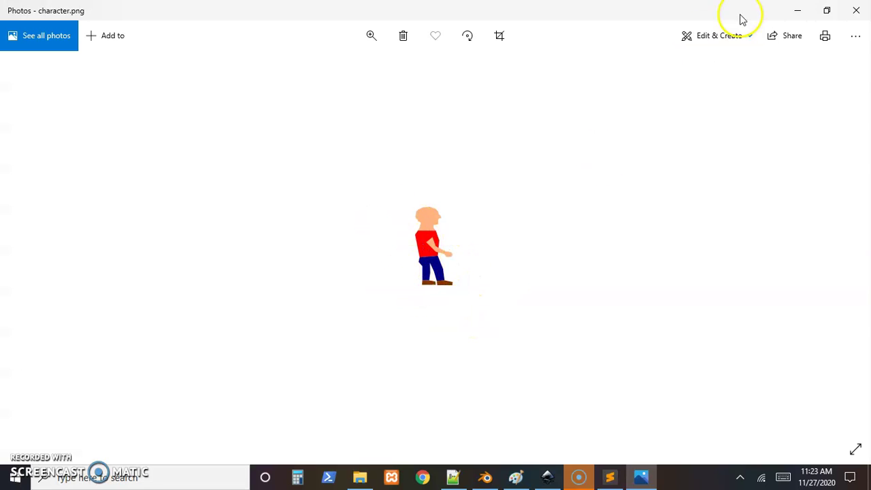
left_click(856, 10)
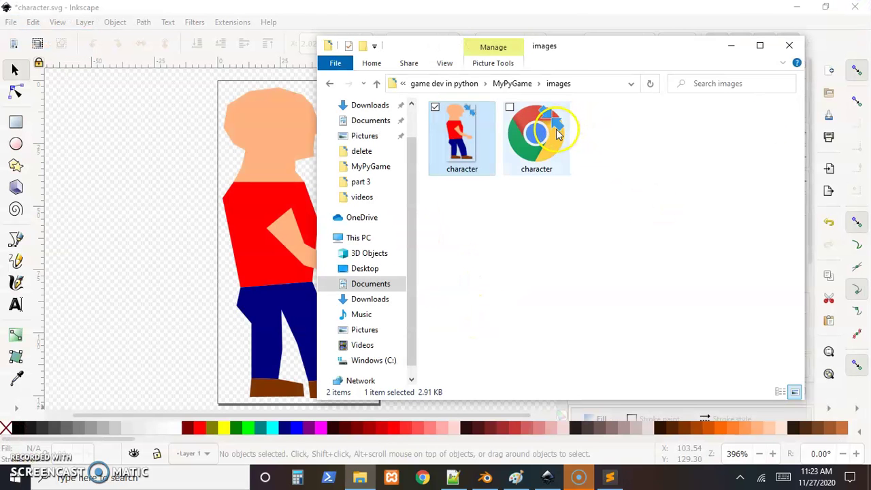
left_click(553, 133)
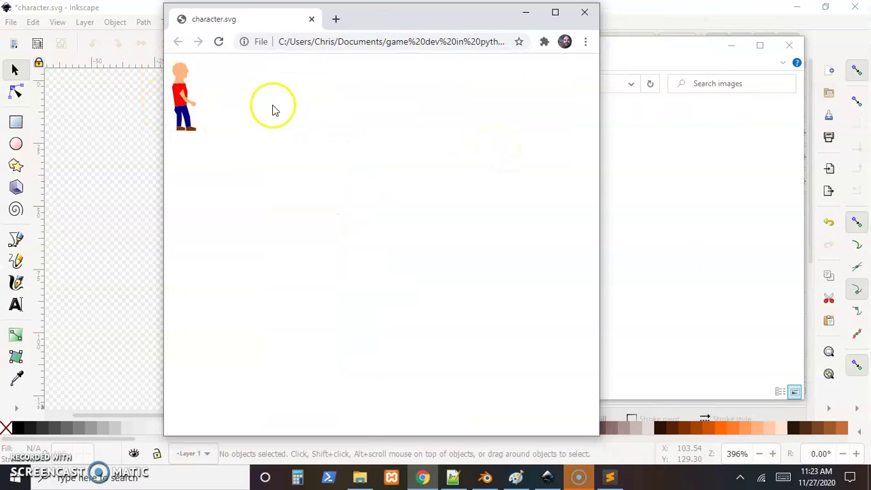
left_click(312, 19)
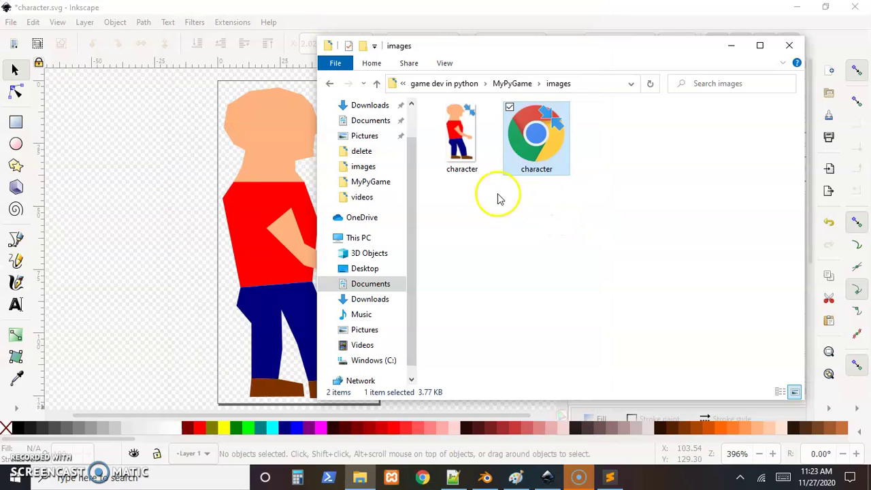
Return to Inkscape and look through the Object menu, Fill and Stroke tabs and File menu without changes.
left_click(116, 185)
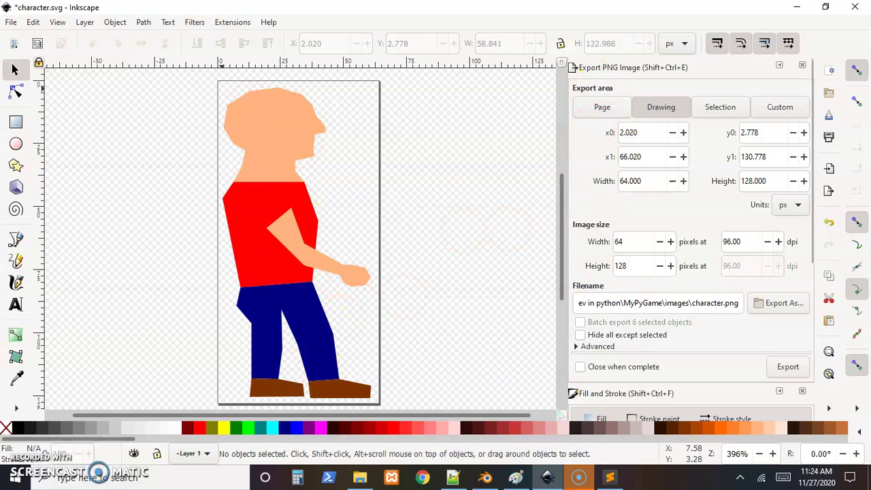
left_click(109, 22)
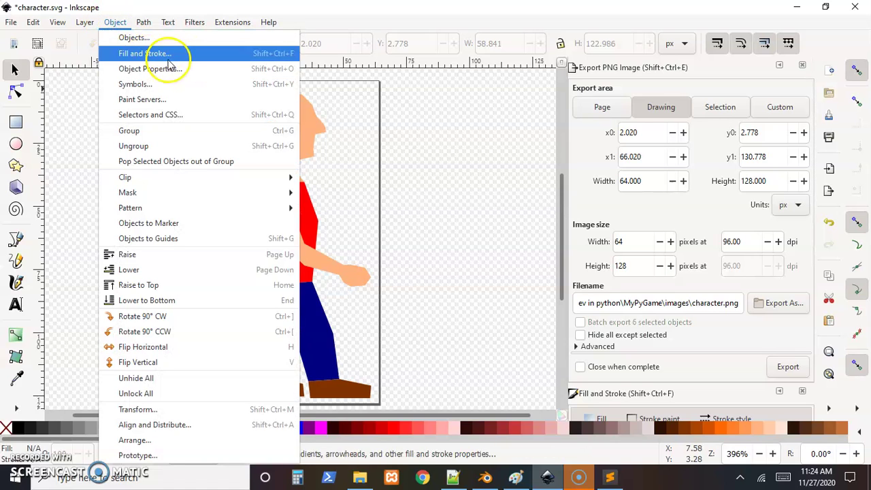
left_click(431, 151)
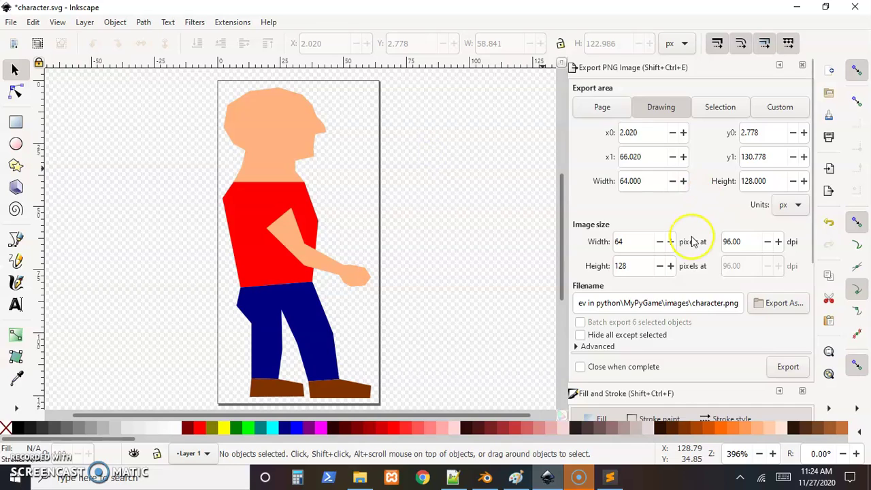
scroll(692, 239, "down", 5)
scroll(692, 239, "down", 3)
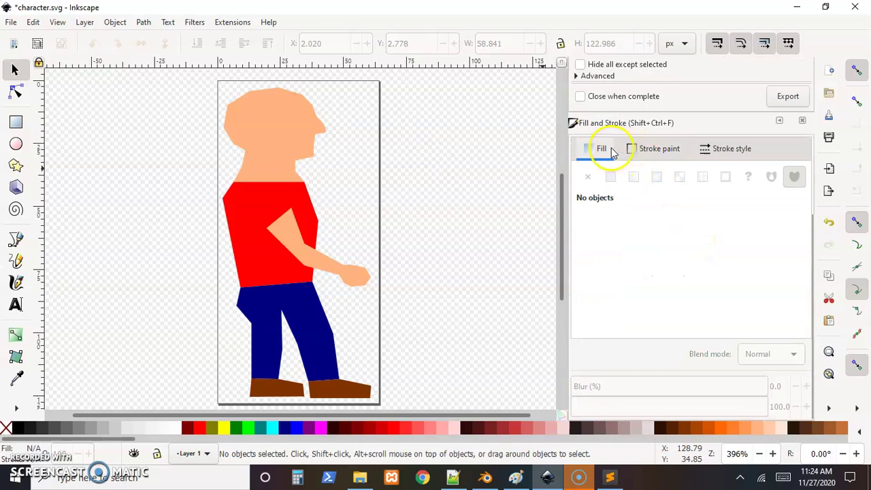
left_click(653, 150)
left_click(602, 148)
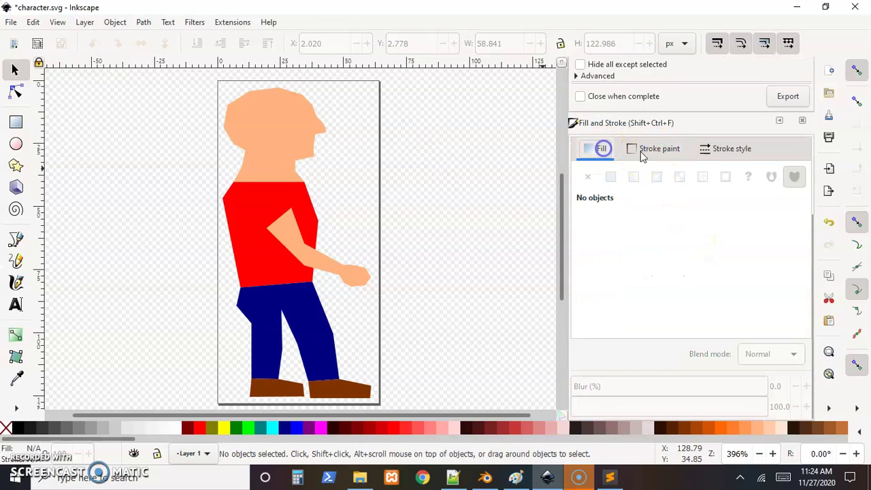
left_click(650, 153)
scroll(656, 197, "up", 8)
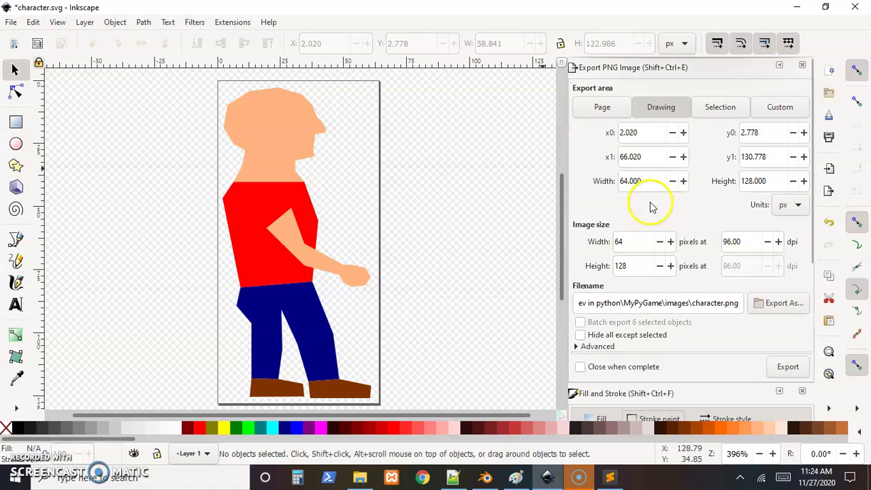
left_click(11, 22)
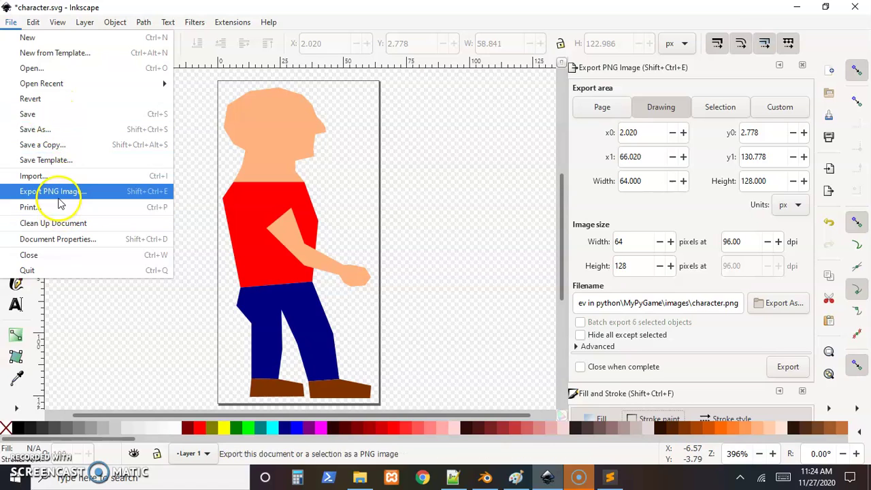
left_click(459, 270)
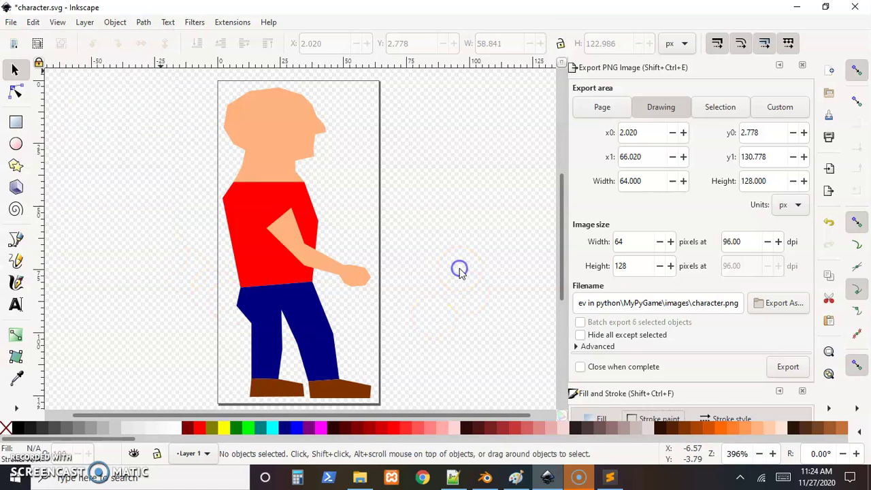